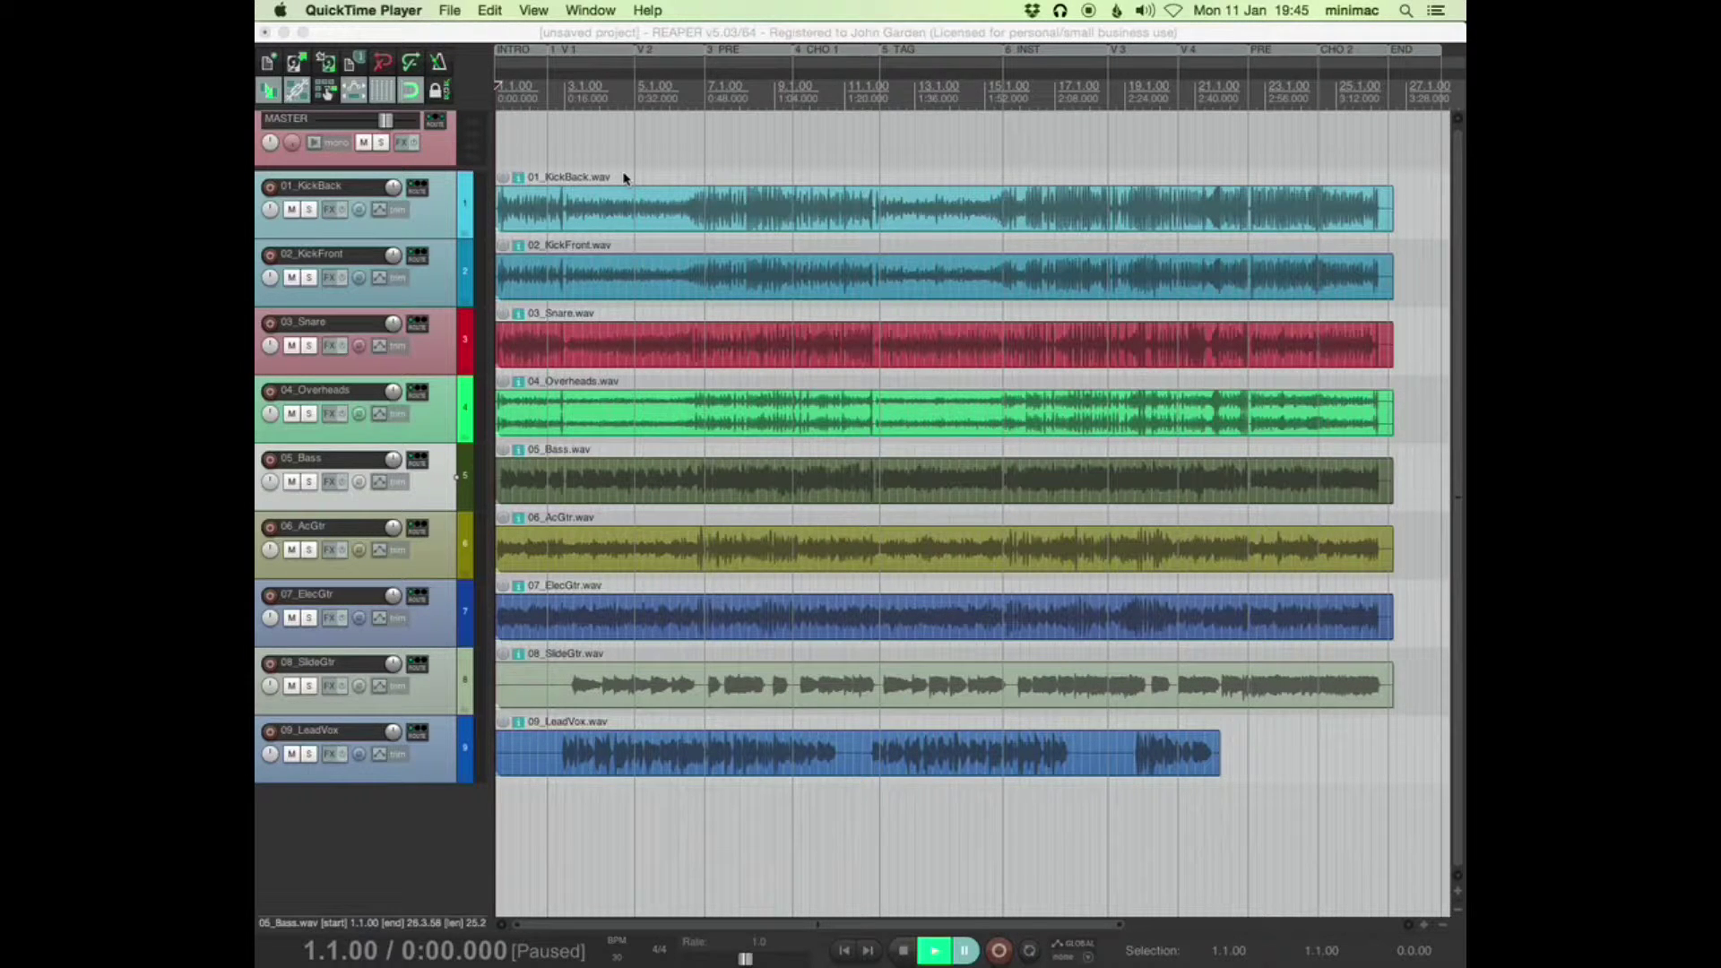
Select the 01_KickBack track in REAPER
click(466, 207)
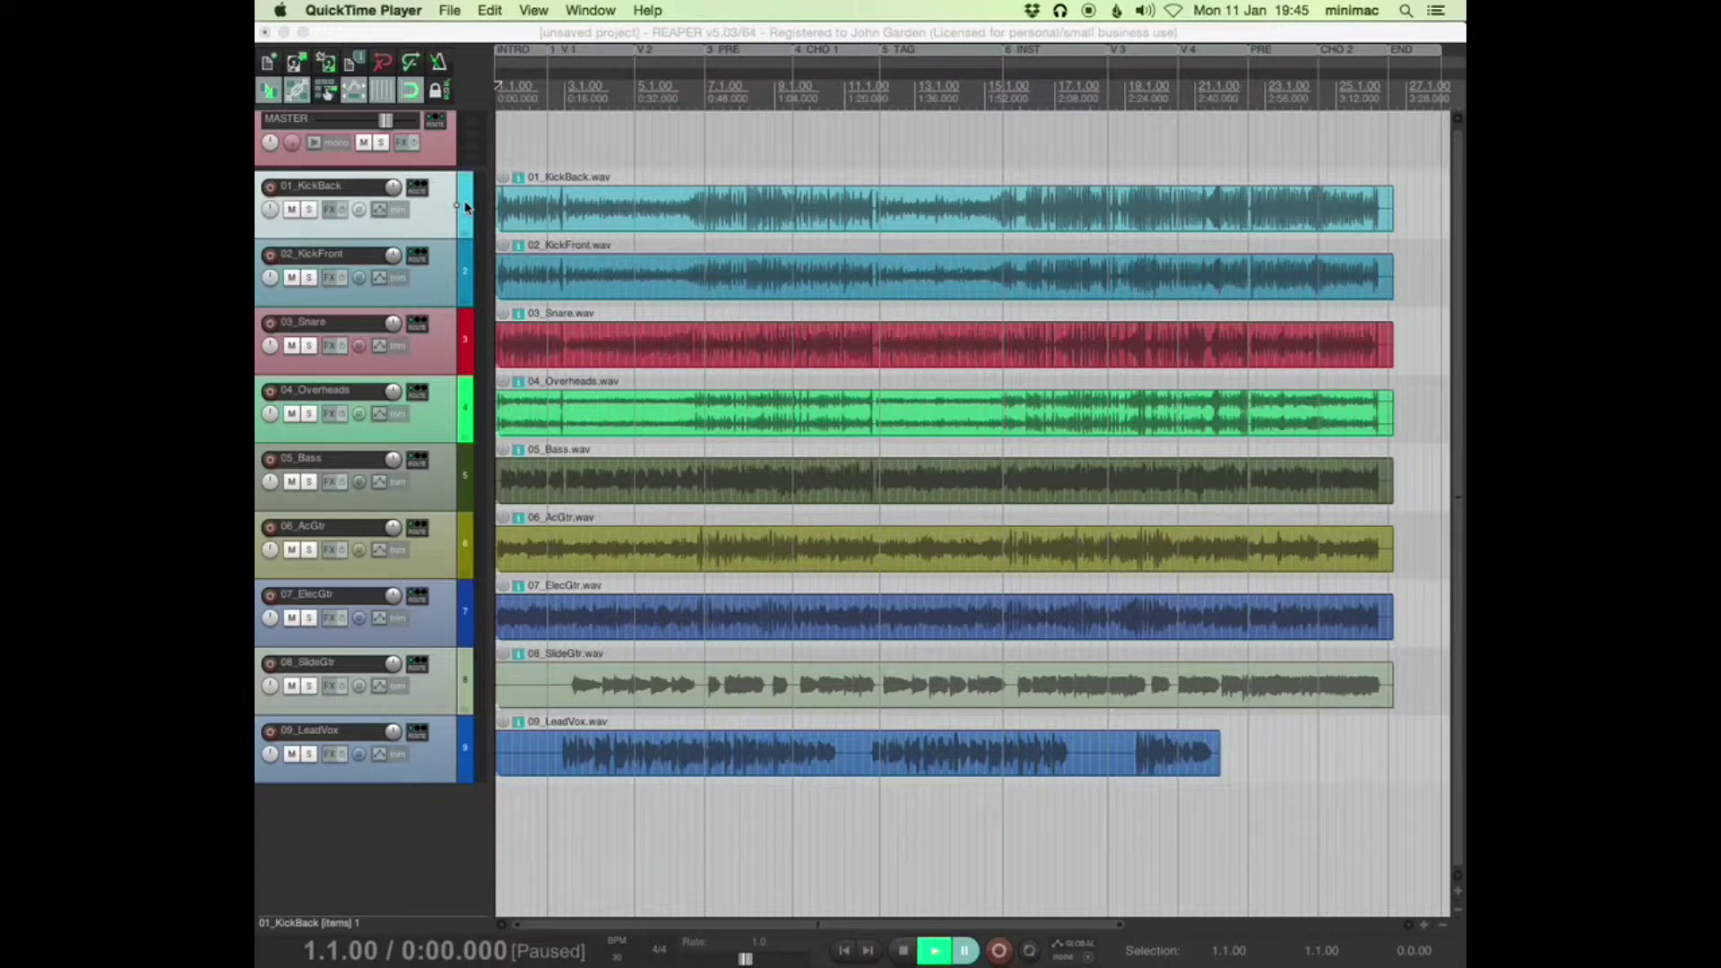
Review the extremraym.com ReaScripts download section in Chrome, then return to REAPER
key(super+Tab)
key(super+Tab)
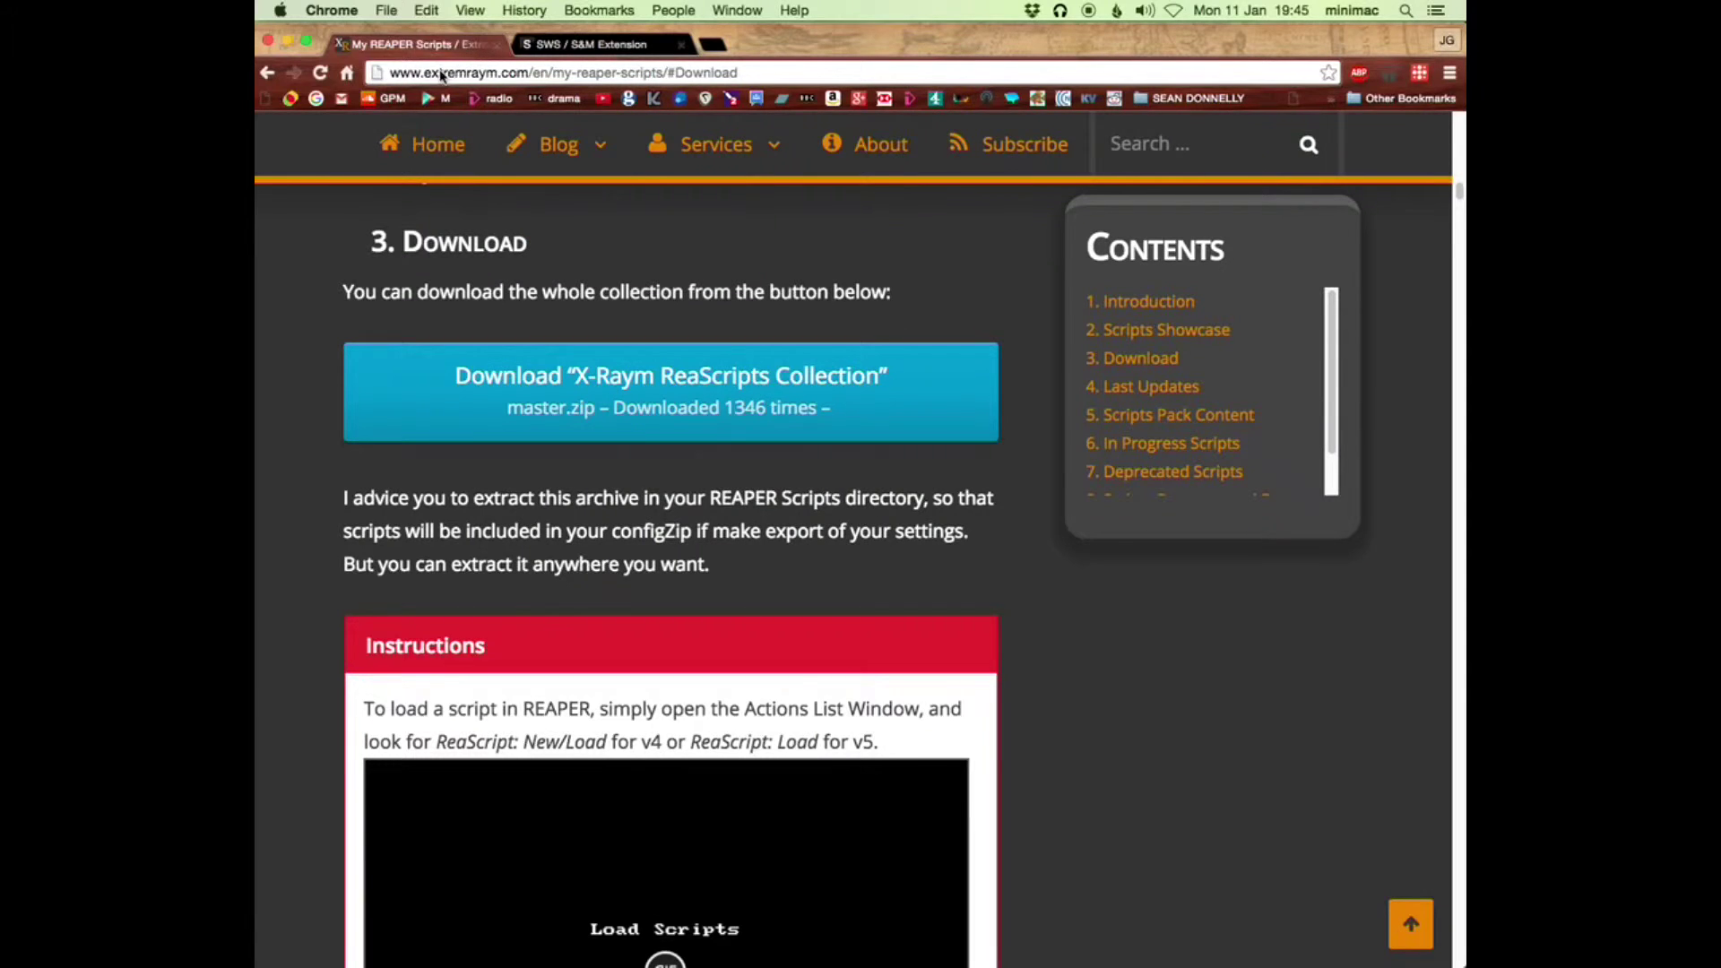
drag(426, 77, 499, 76)
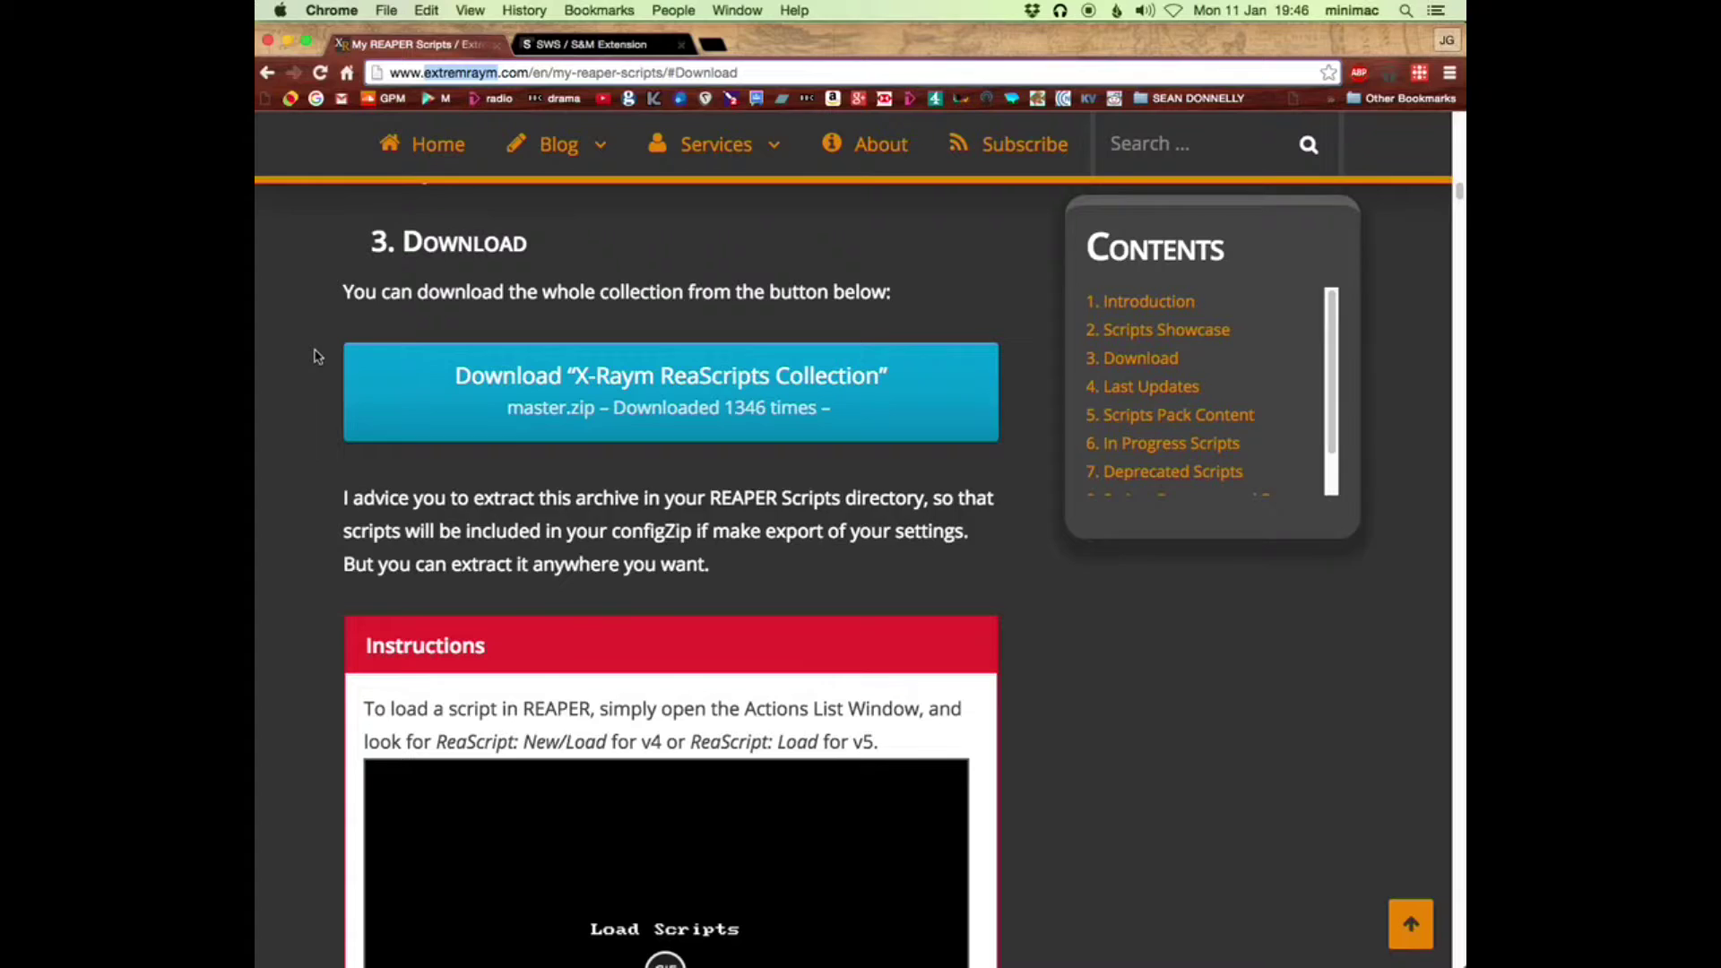
key(super+Tab)
key(super+Tab)
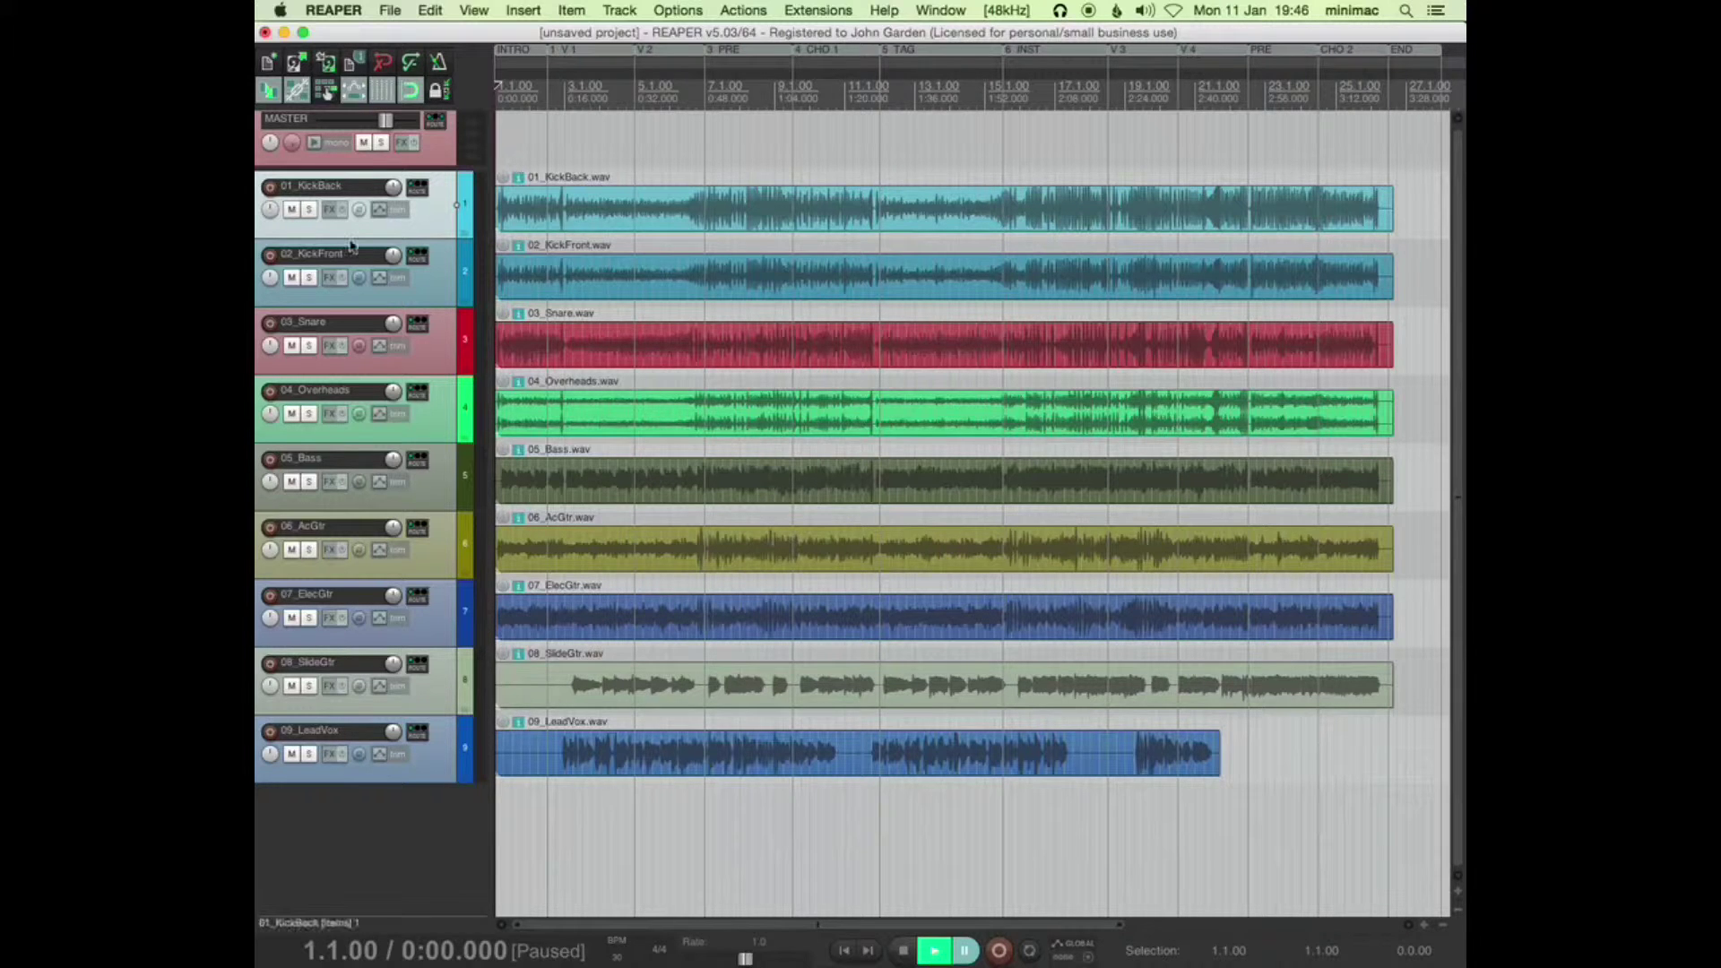
Reveal the 01_KickBack Volume envelope lane at 0.00dB with the V shortcut
click(463, 193)
key(v)
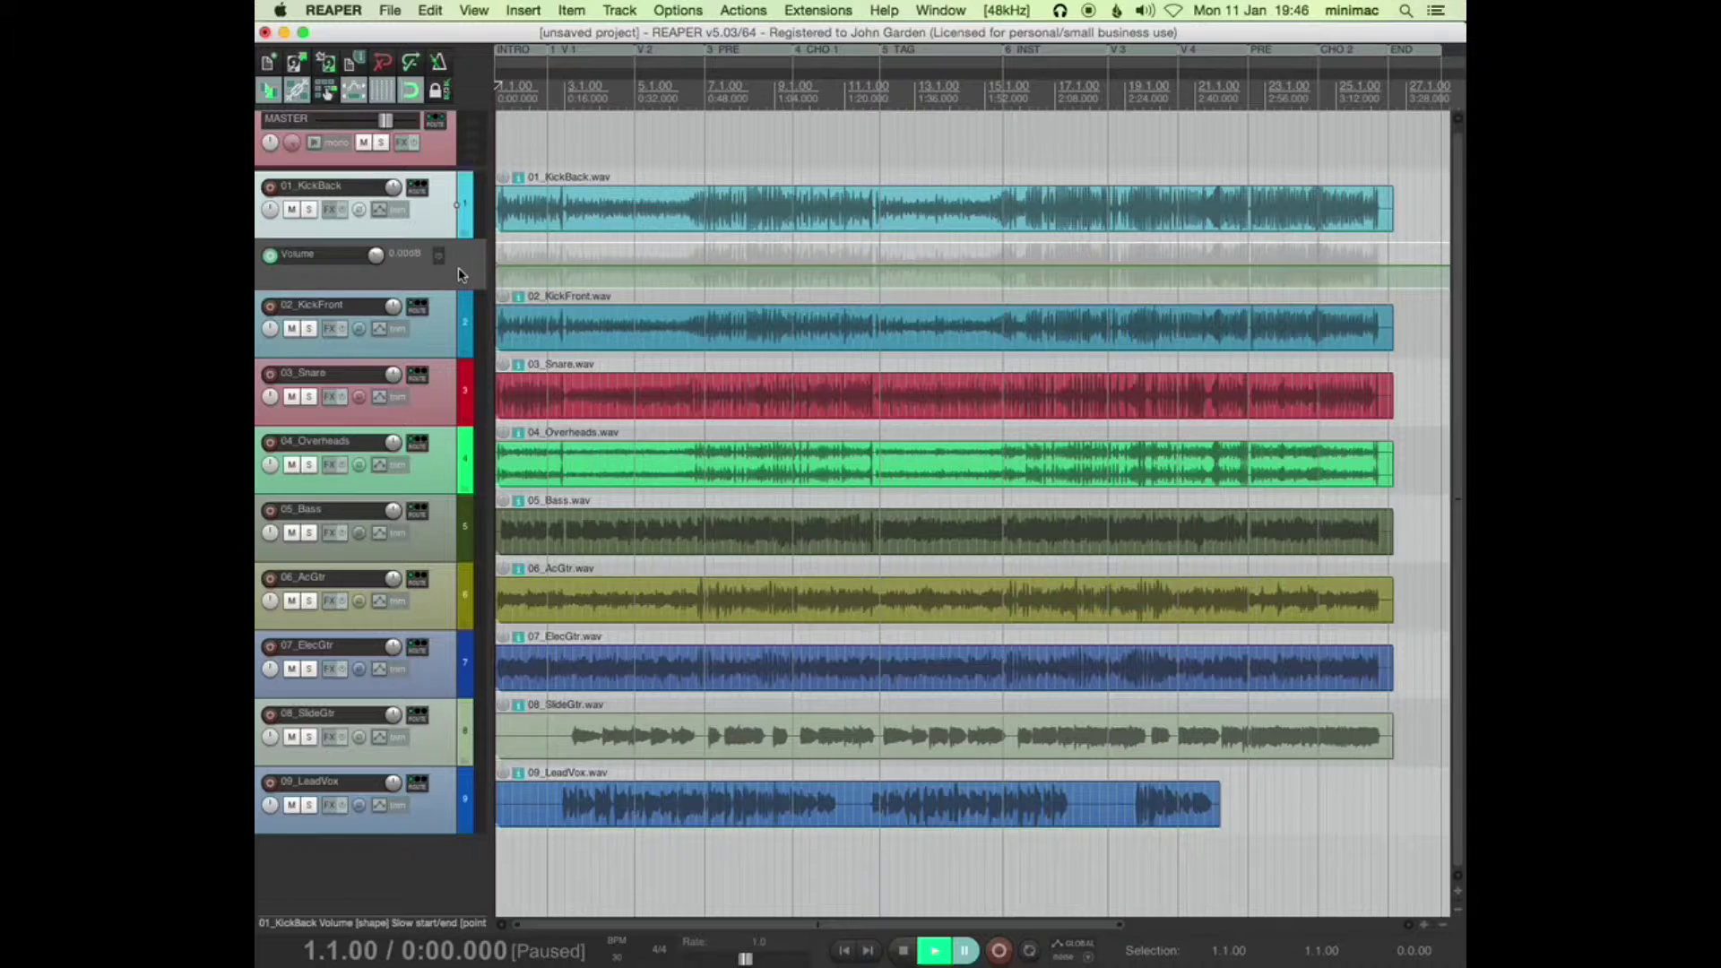
Zoom the arrange view and audition the song, jumping forward through the regions
scroll(459, 267, up, 5)
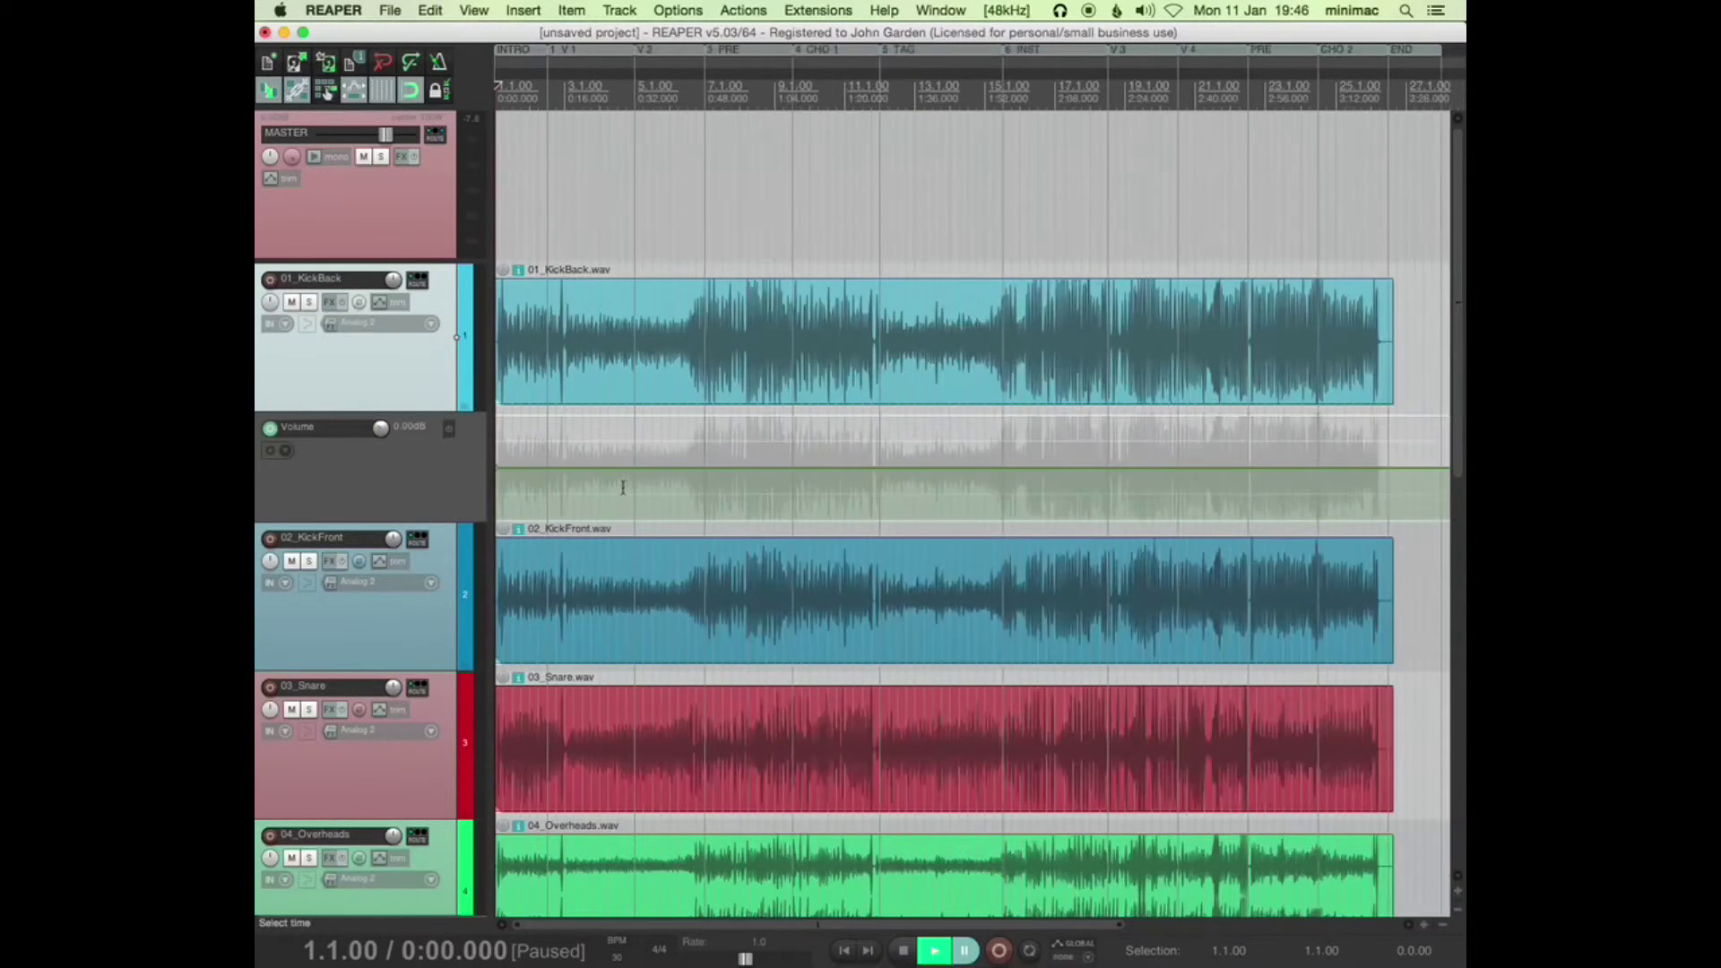
scroll(623, 487, down, 1)
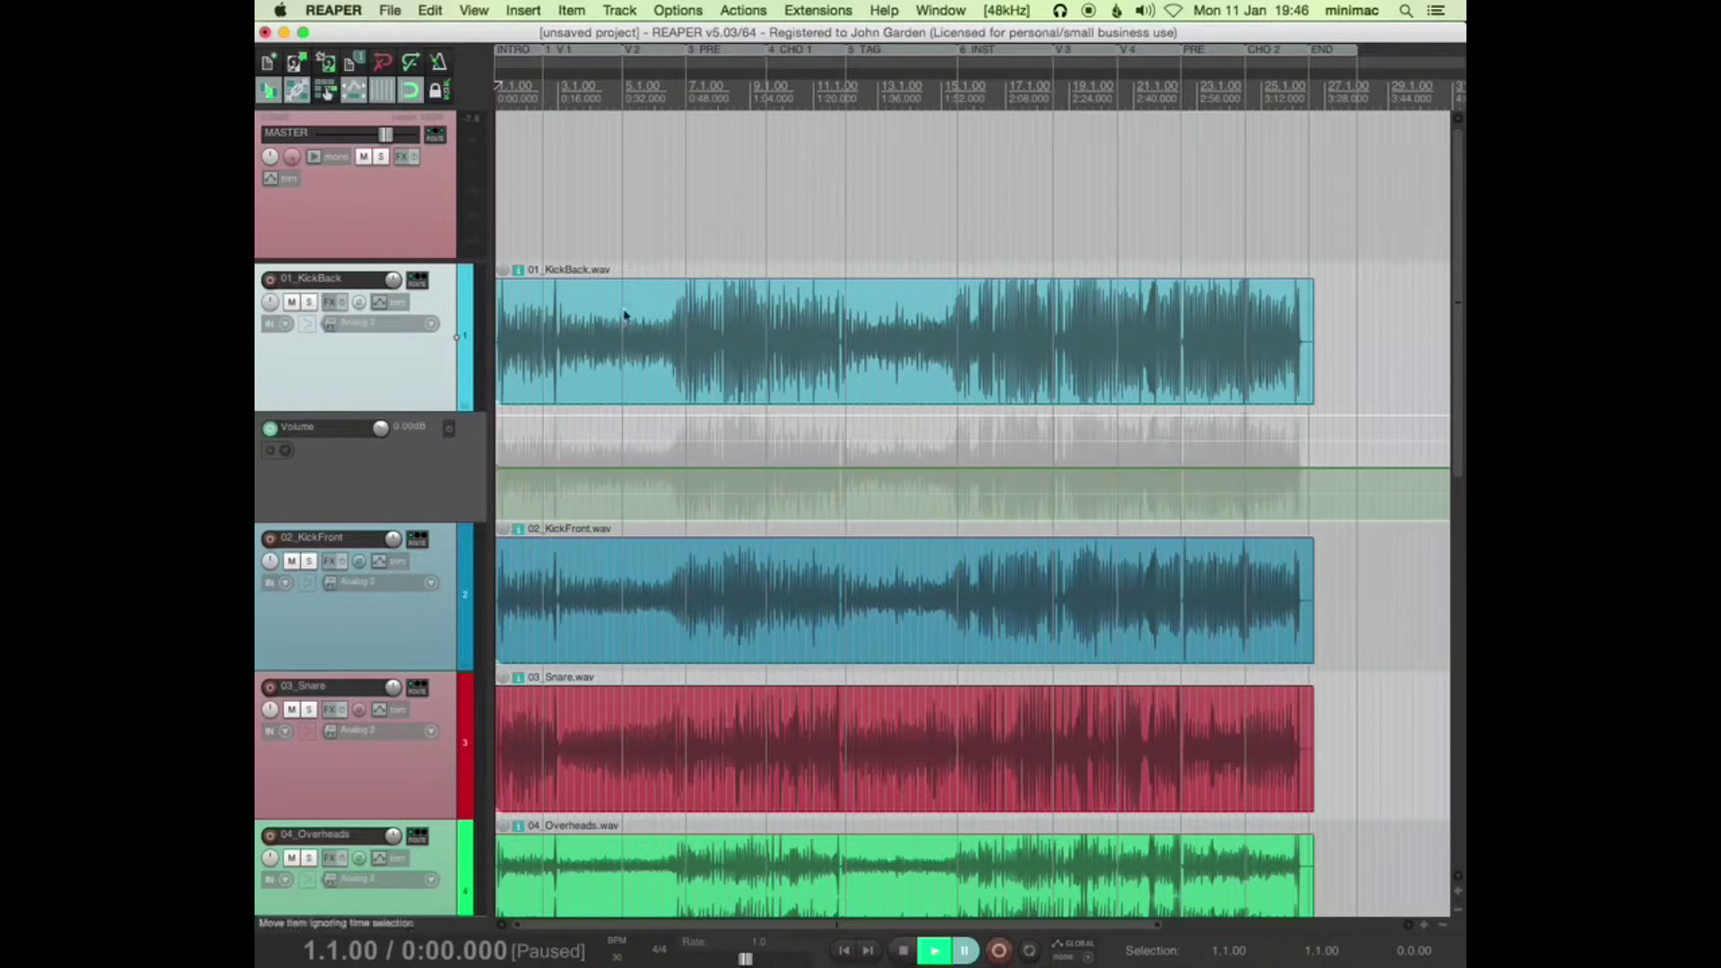
key(Right)
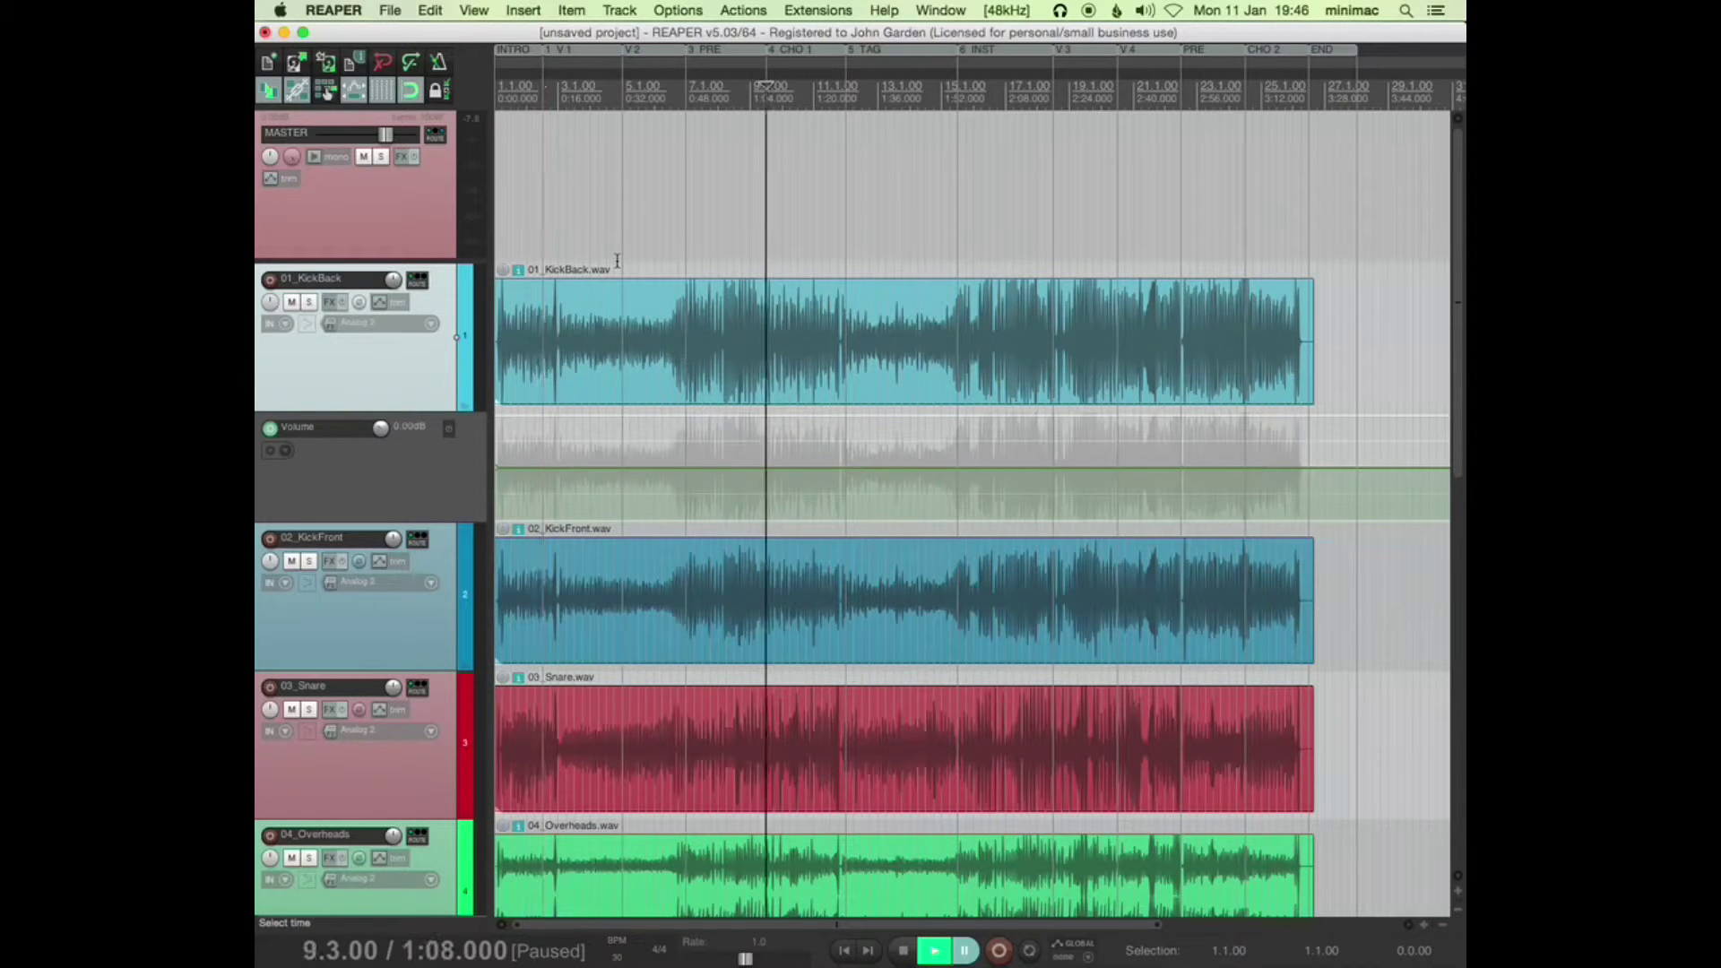
key(space)
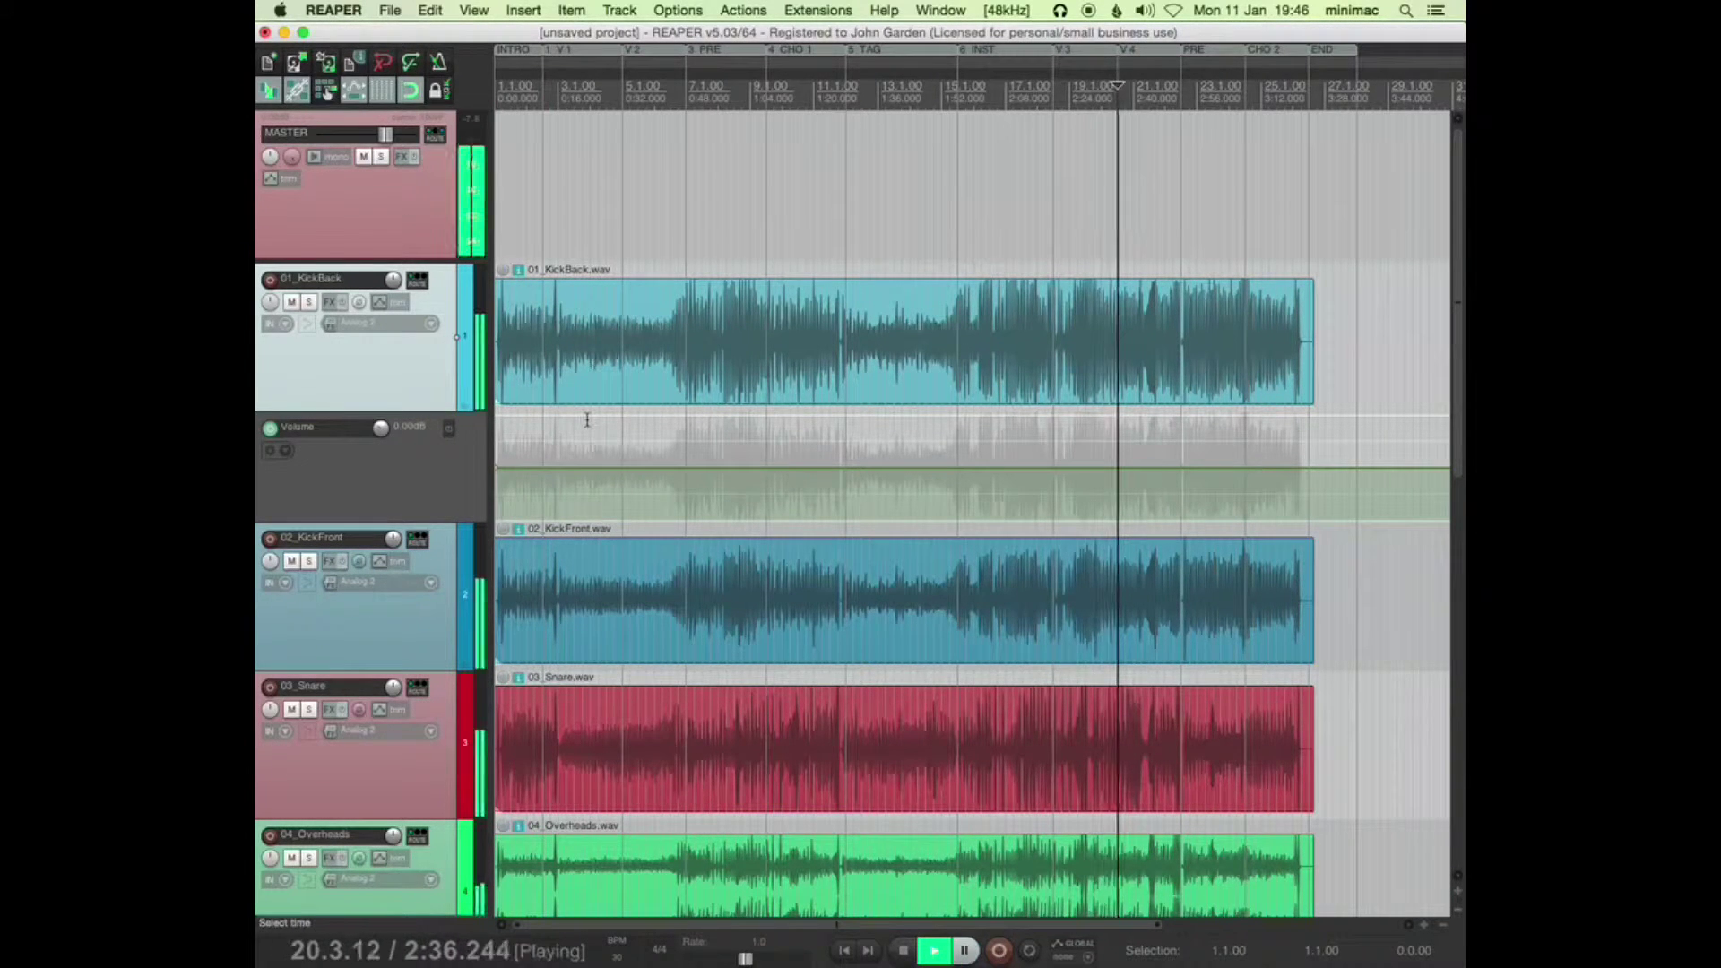
key(space)
key(space)
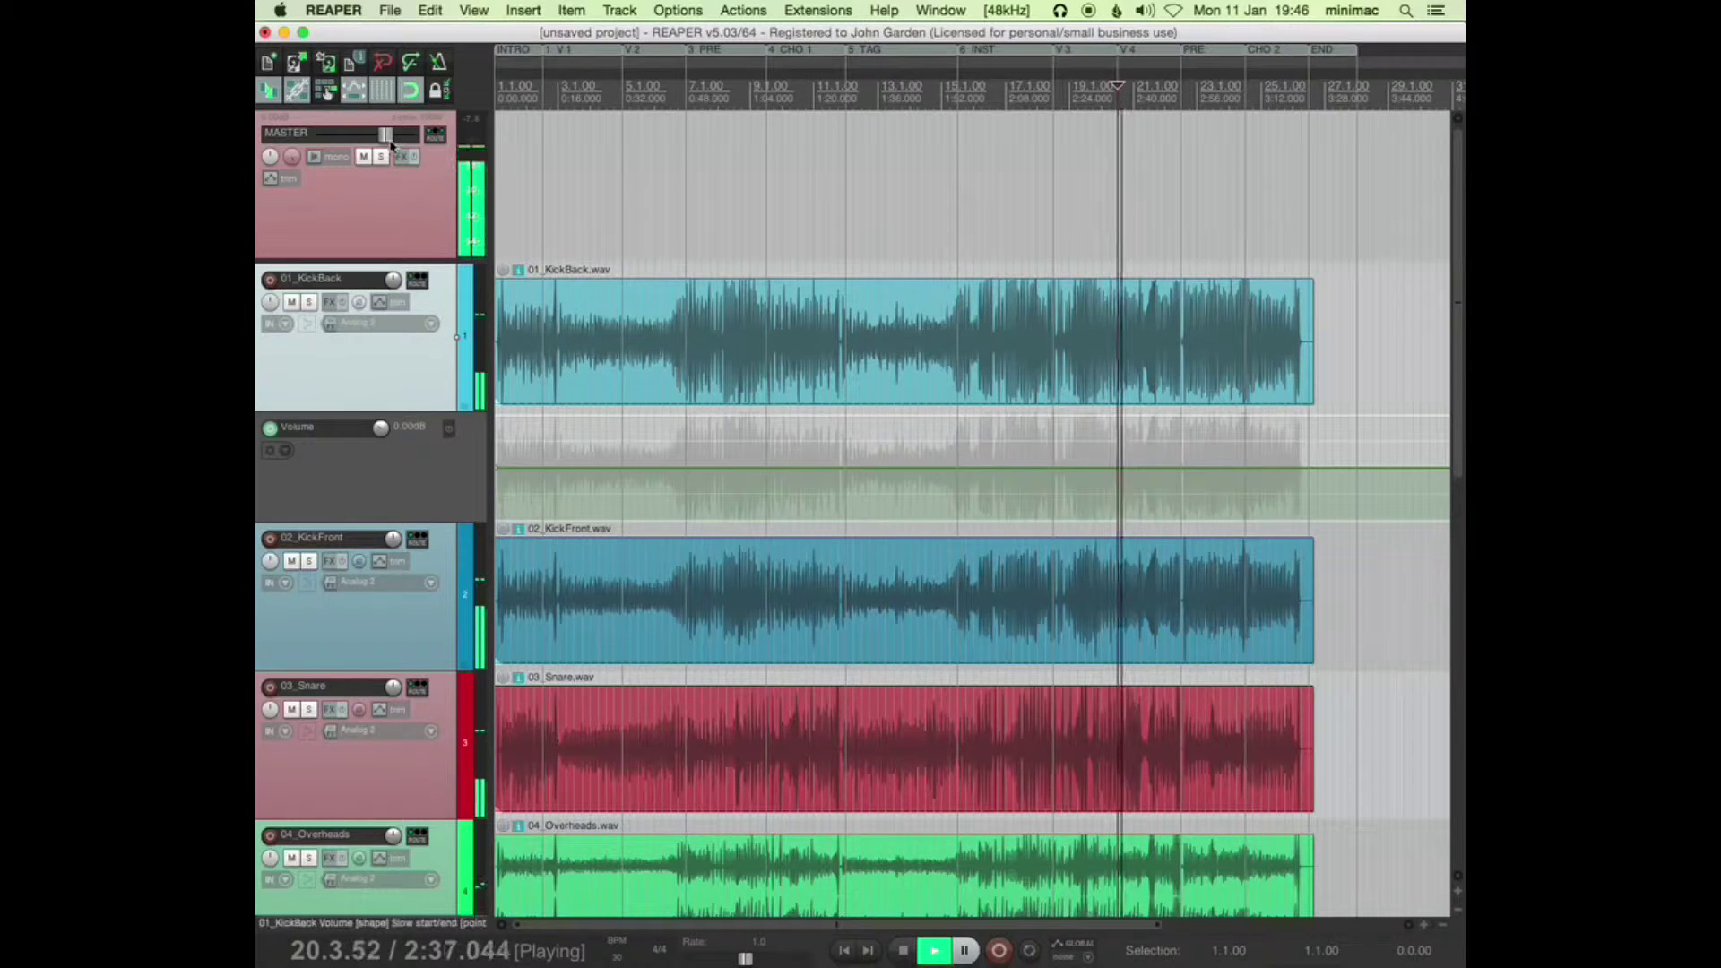
Turn the MASTER volume down slightly, step back through regions, and pause playback
drag(385, 135, 371, 142)
key(Left)
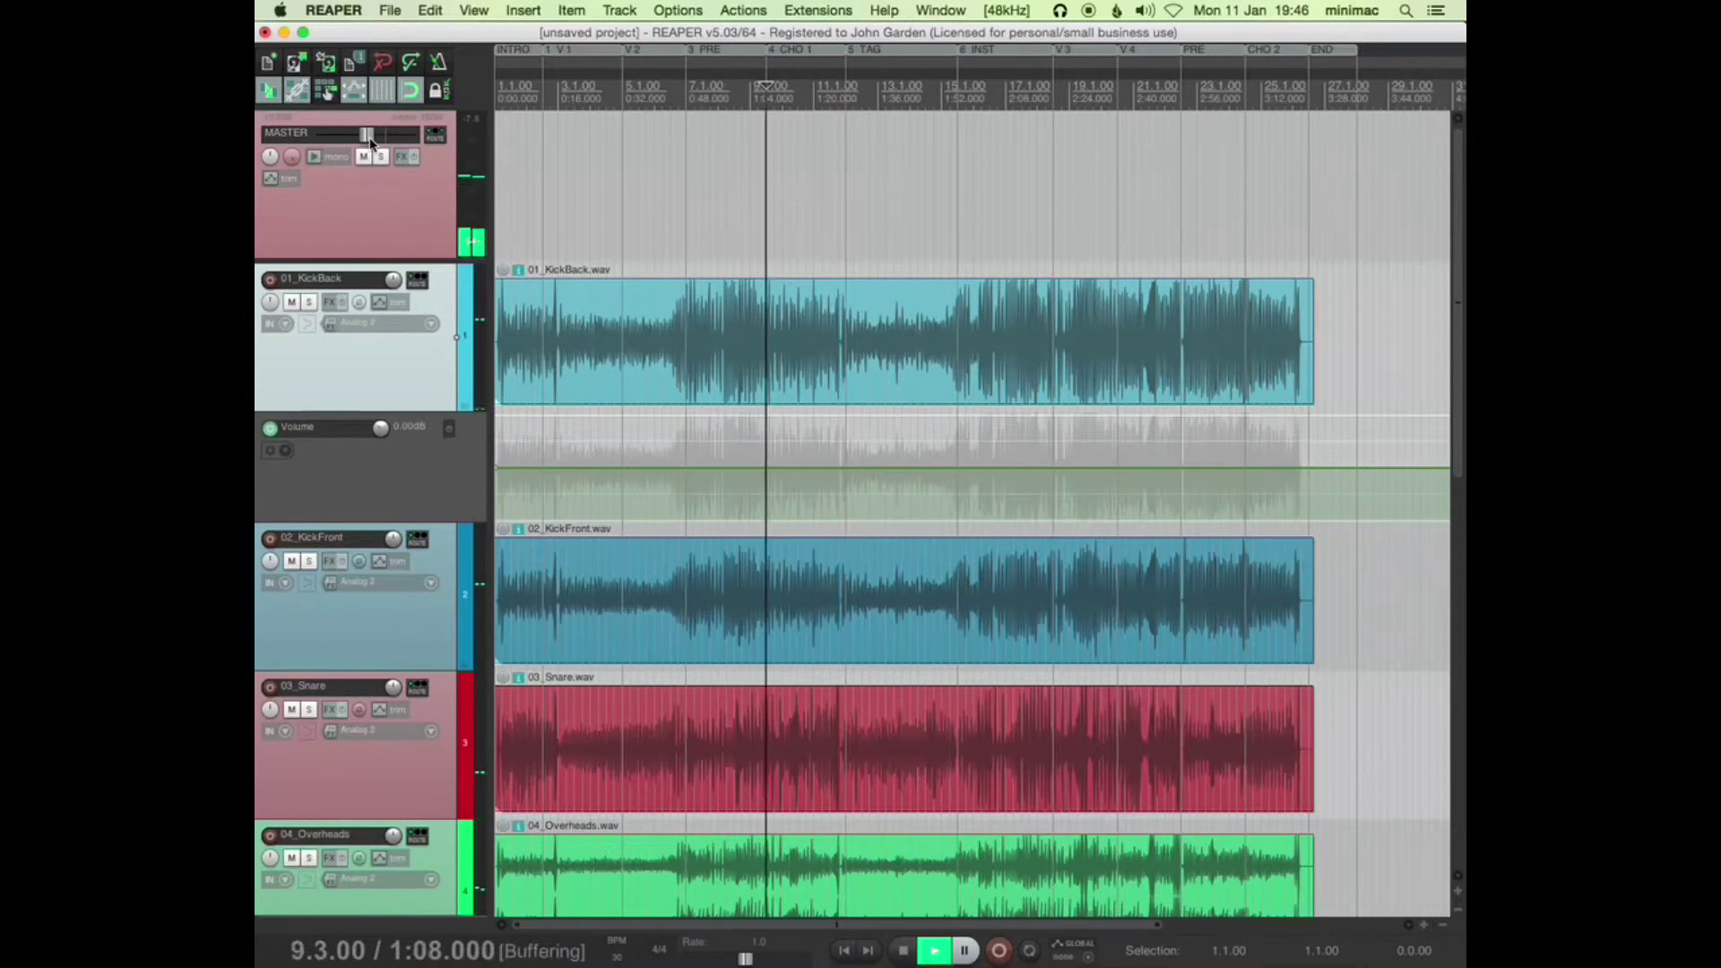
key(ctrl+space)
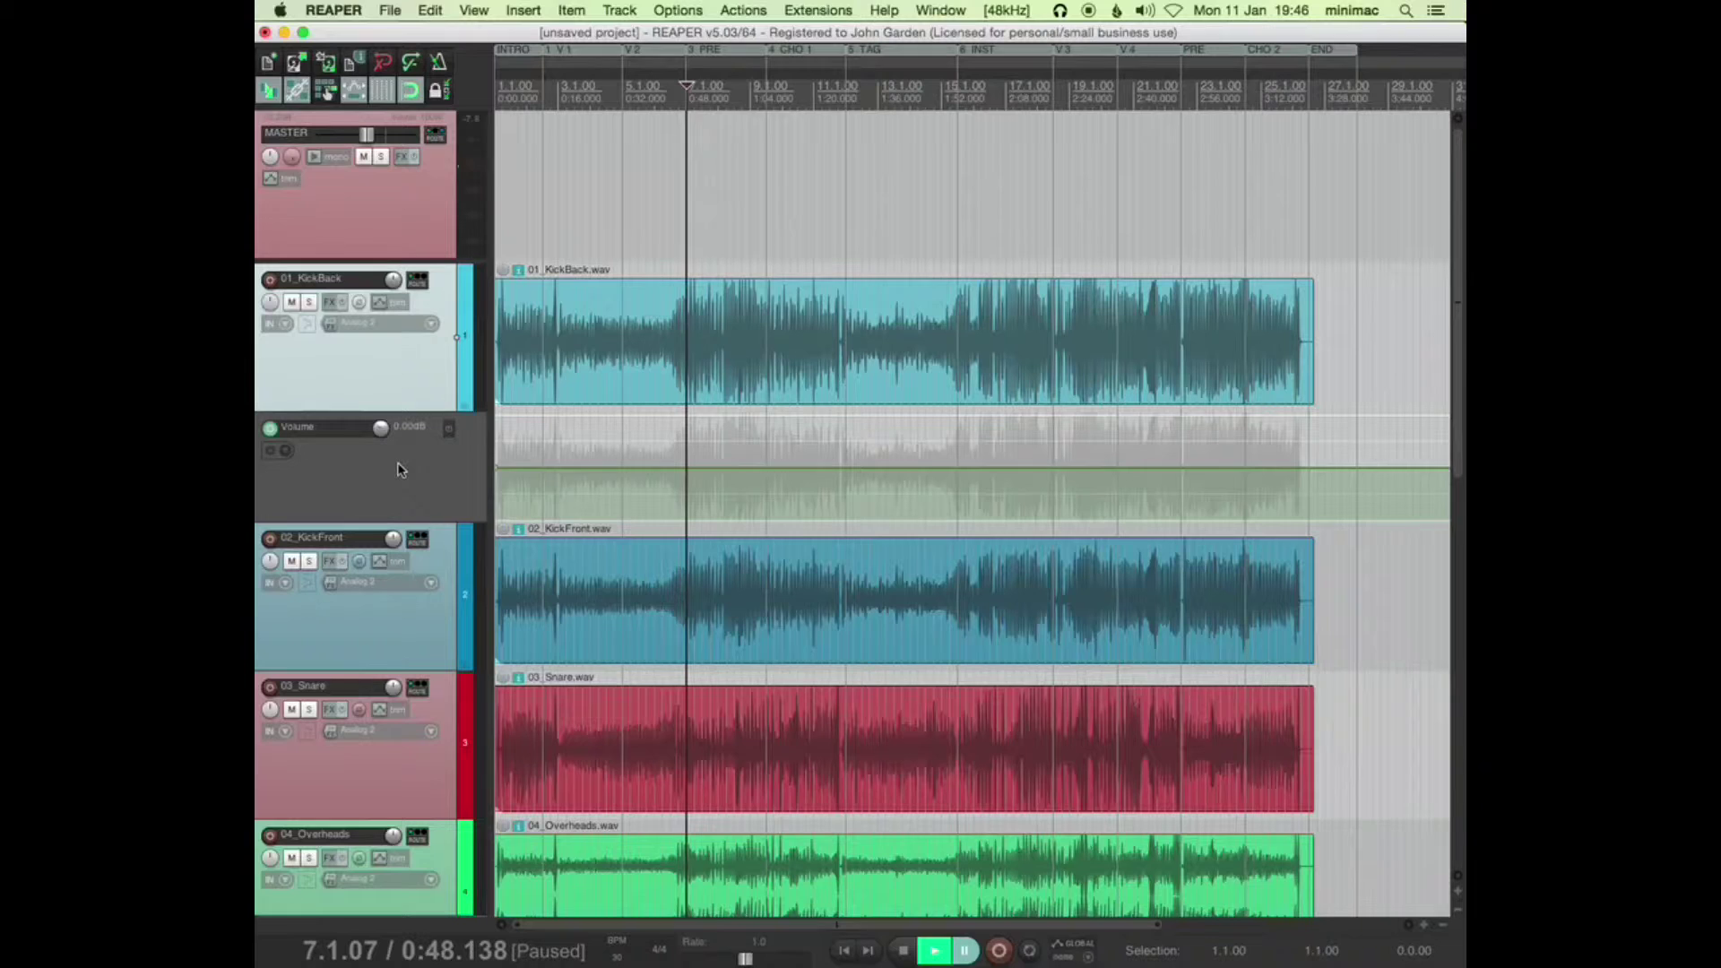
Run 'X-Raym_Add points on envelopes at regions.lua' from the action list, then close it
key(question)
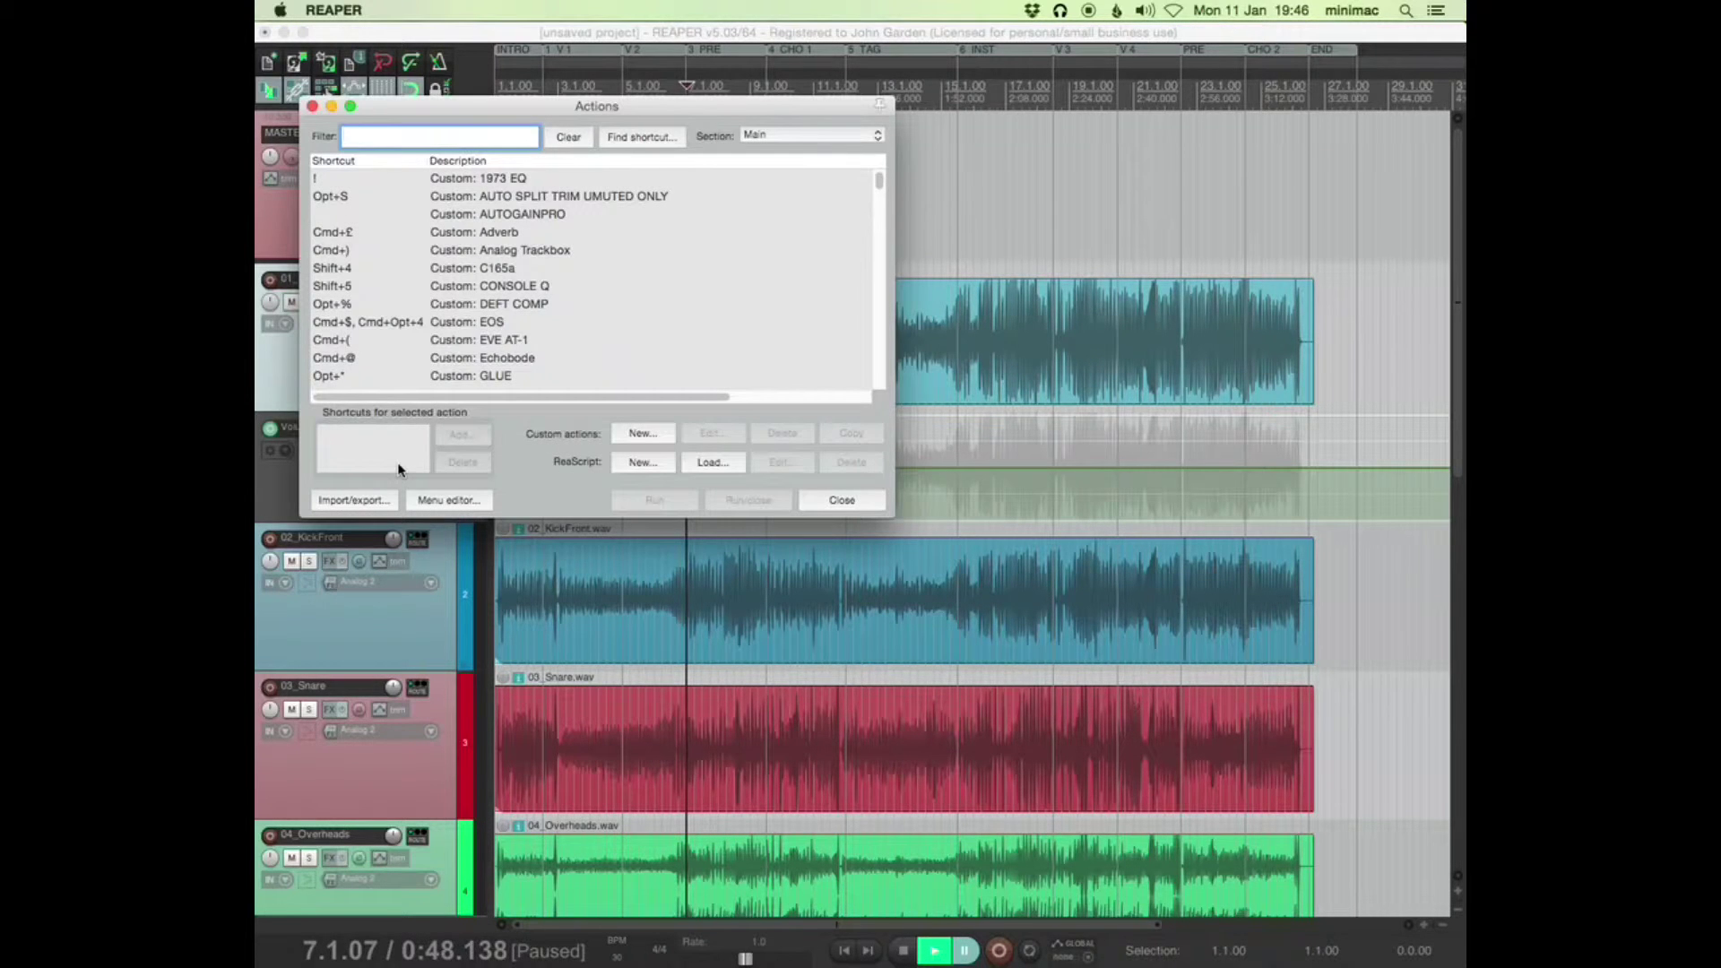
click(602, 139)
key(e)
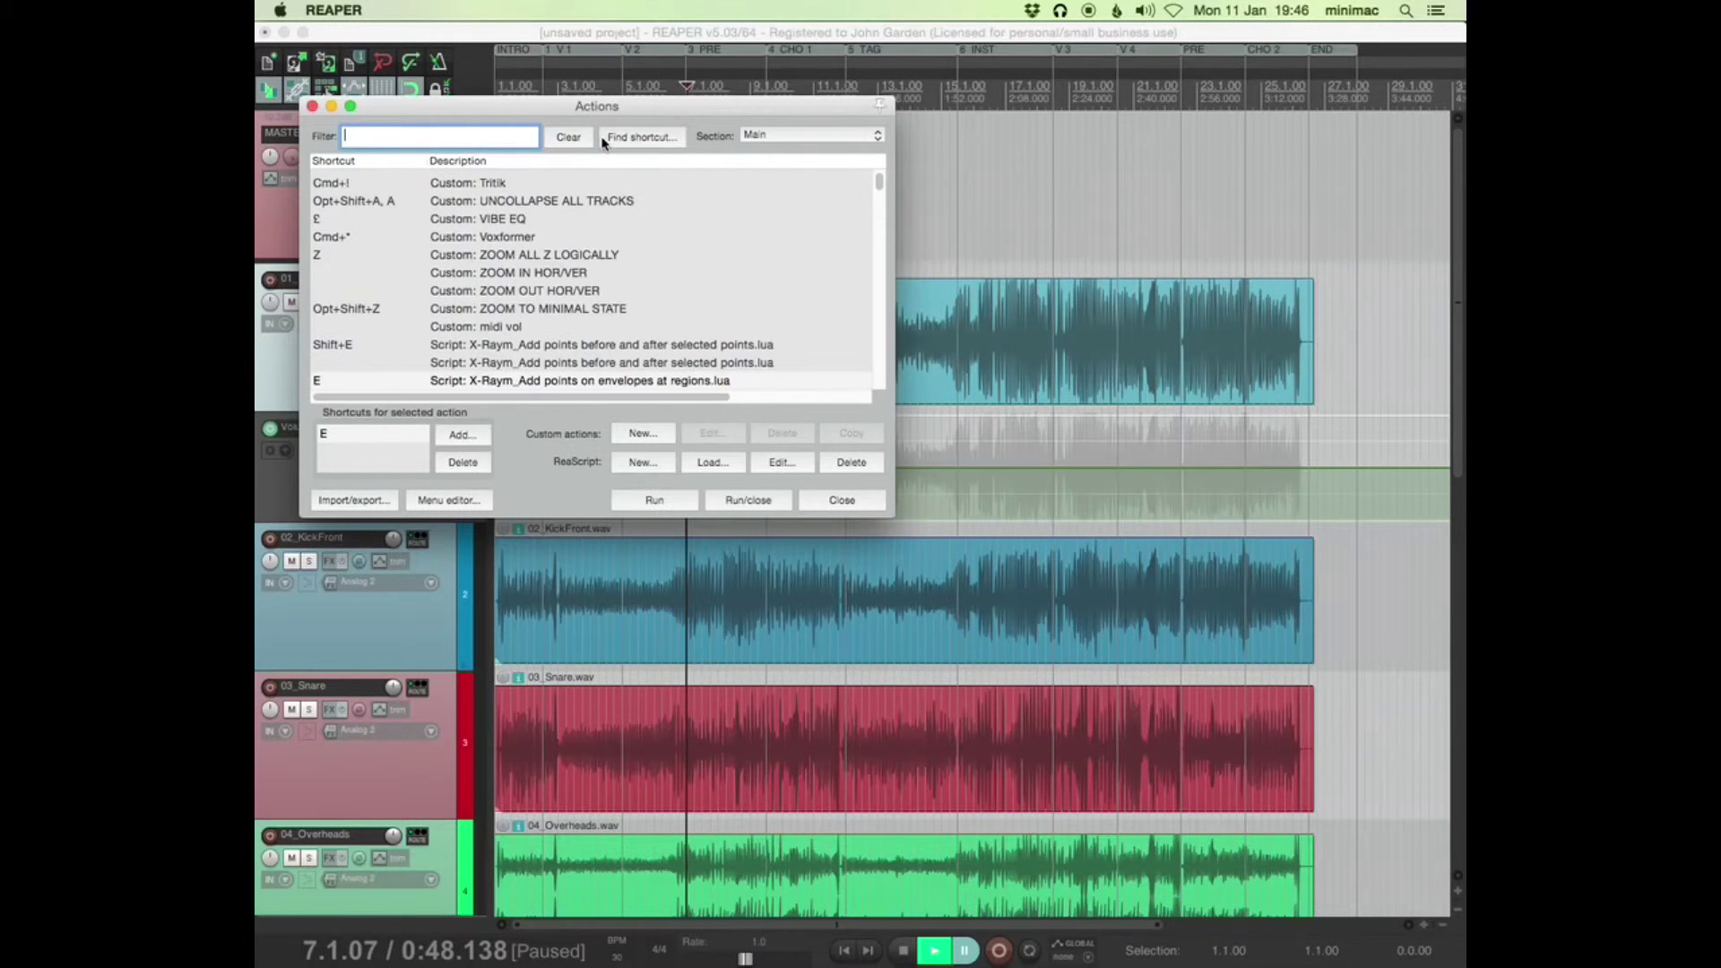
click(561, 385)
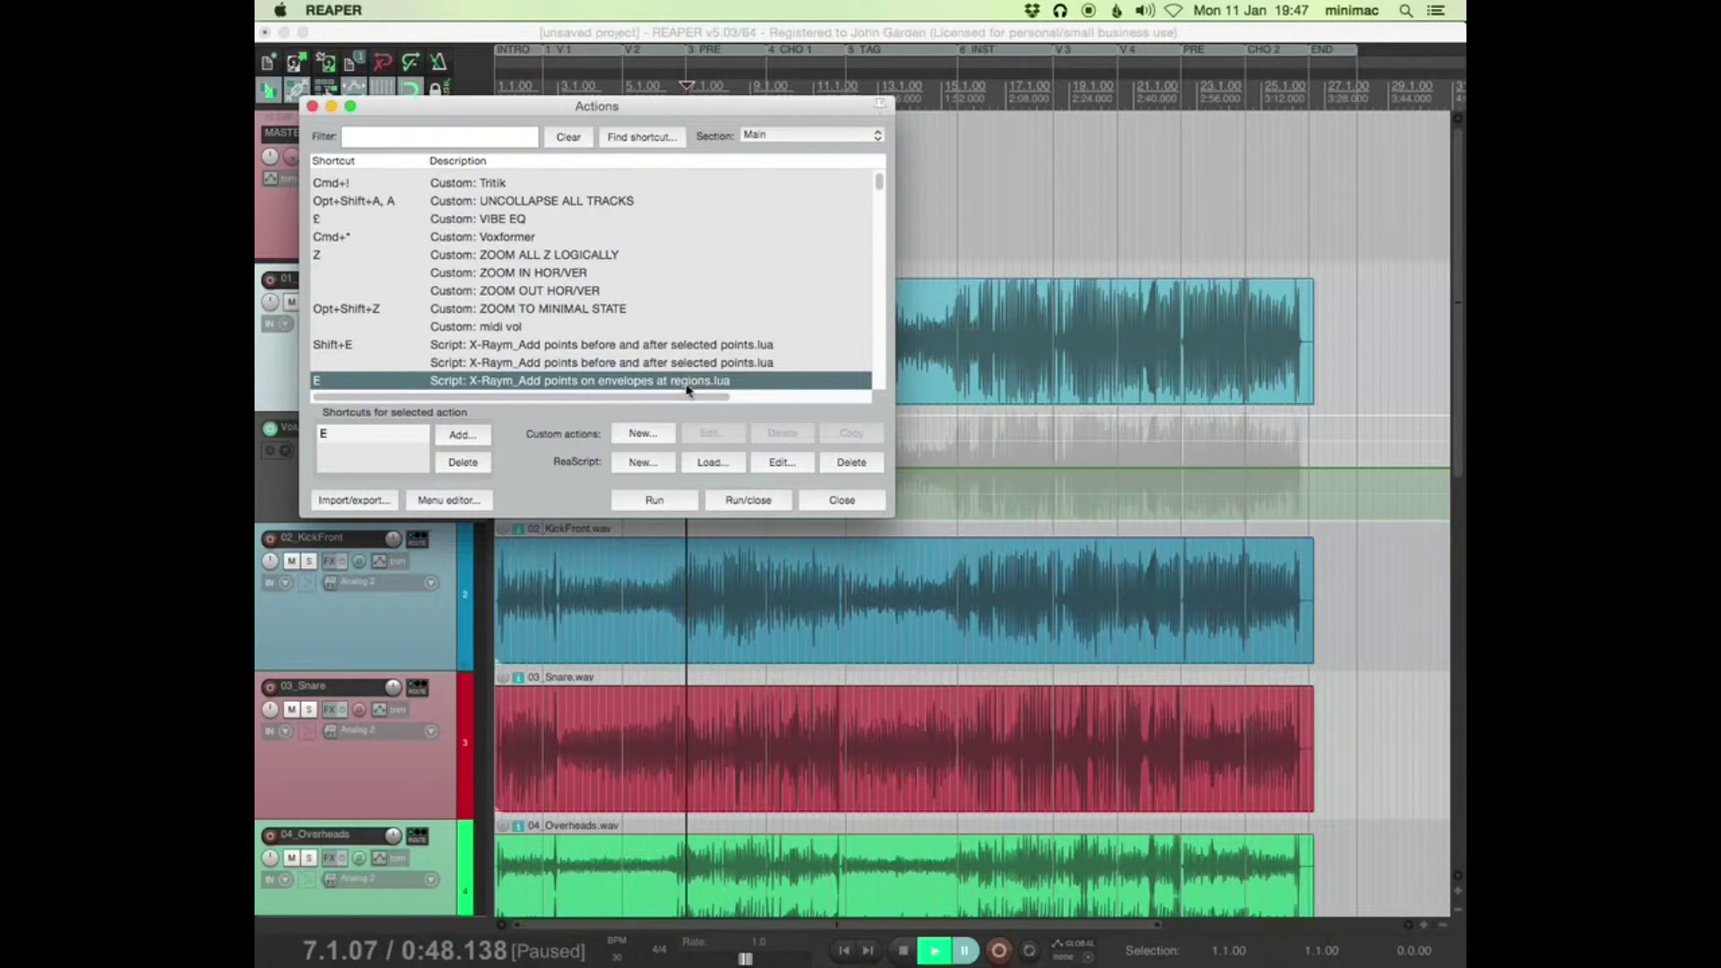
click(578, 348)
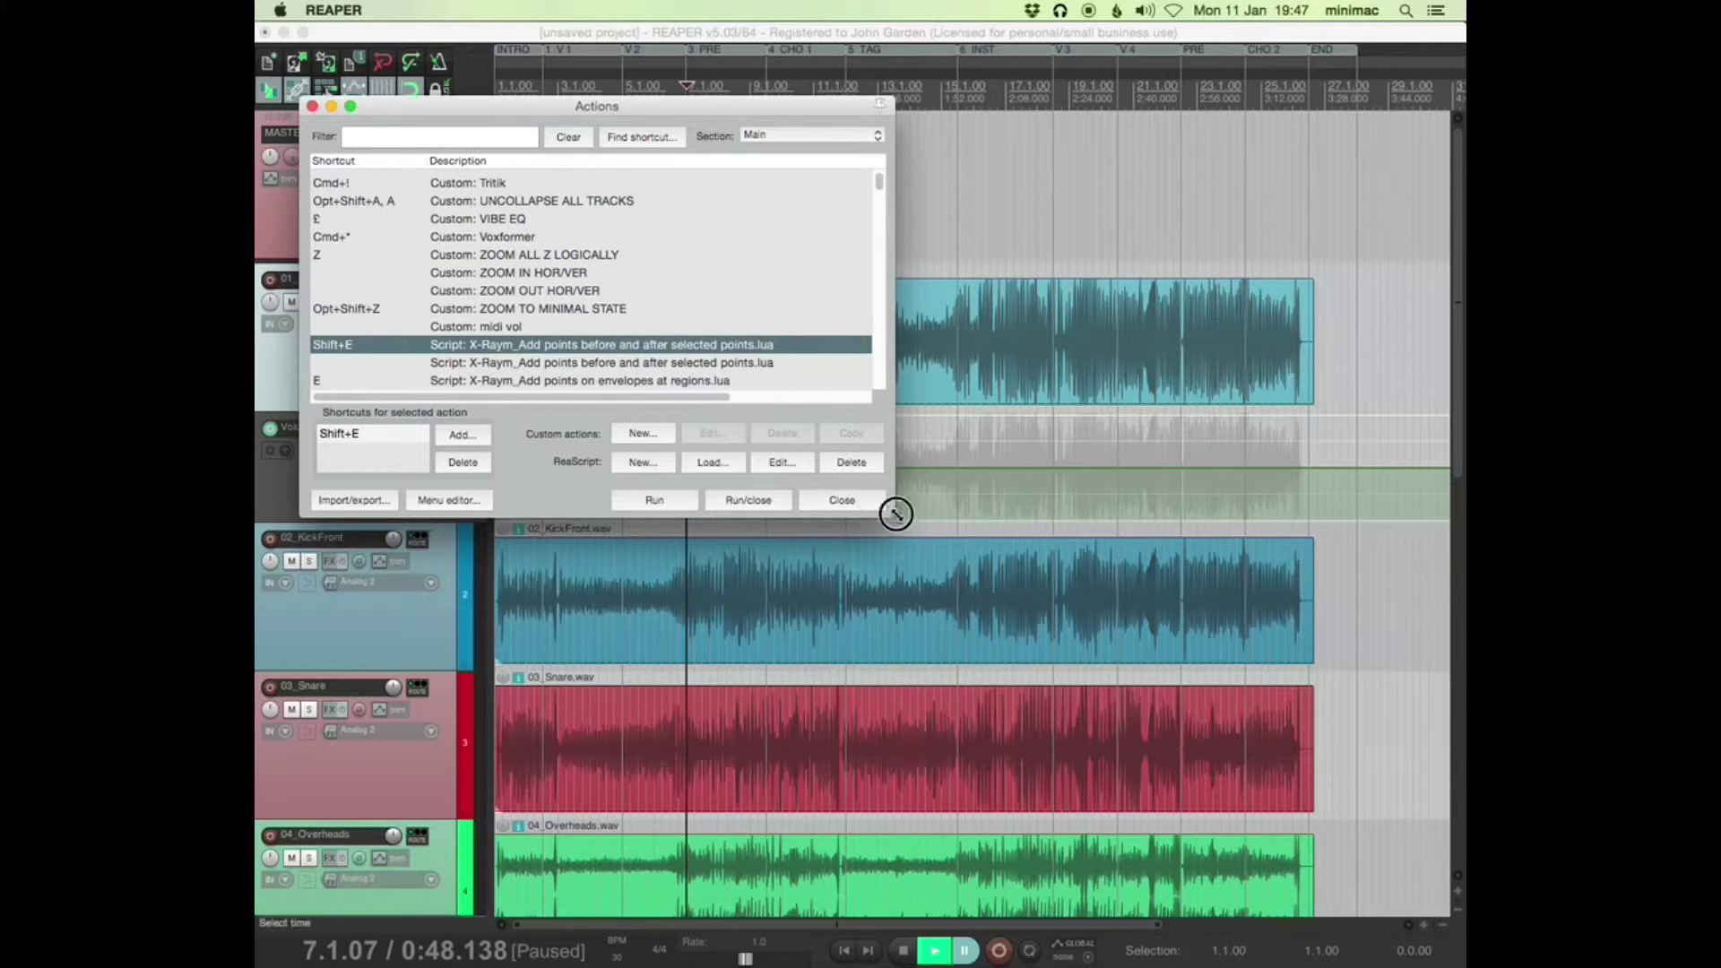
drag(895, 514, 945, 715)
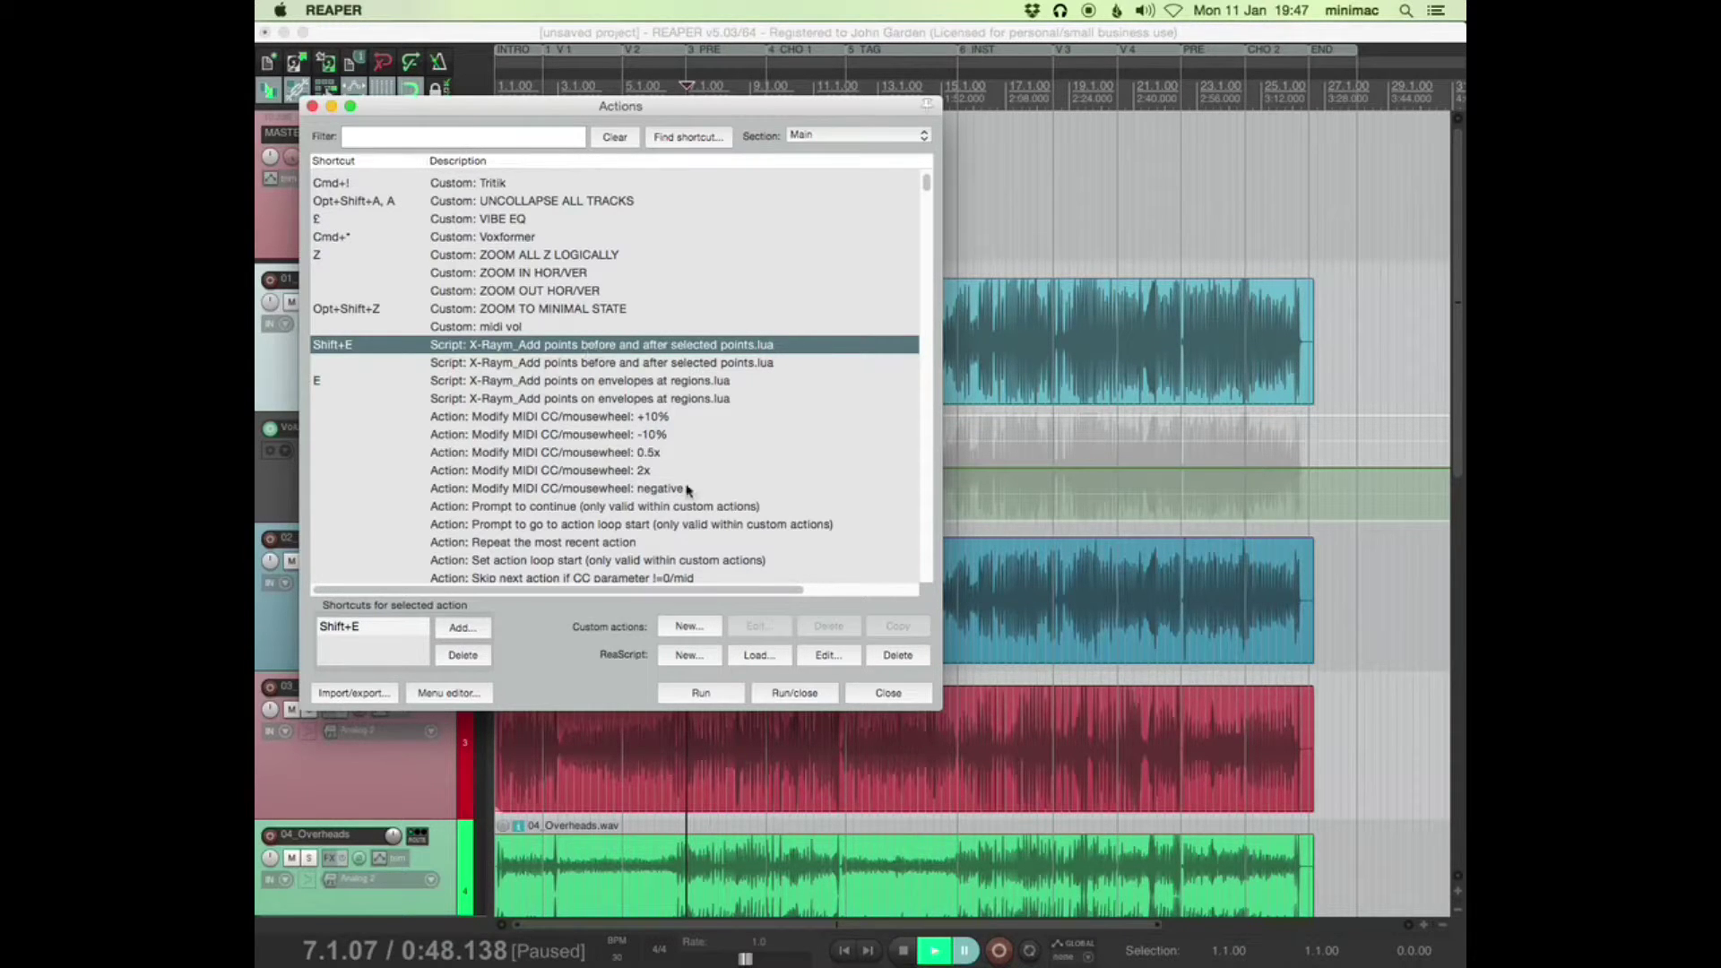
click(887, 695)
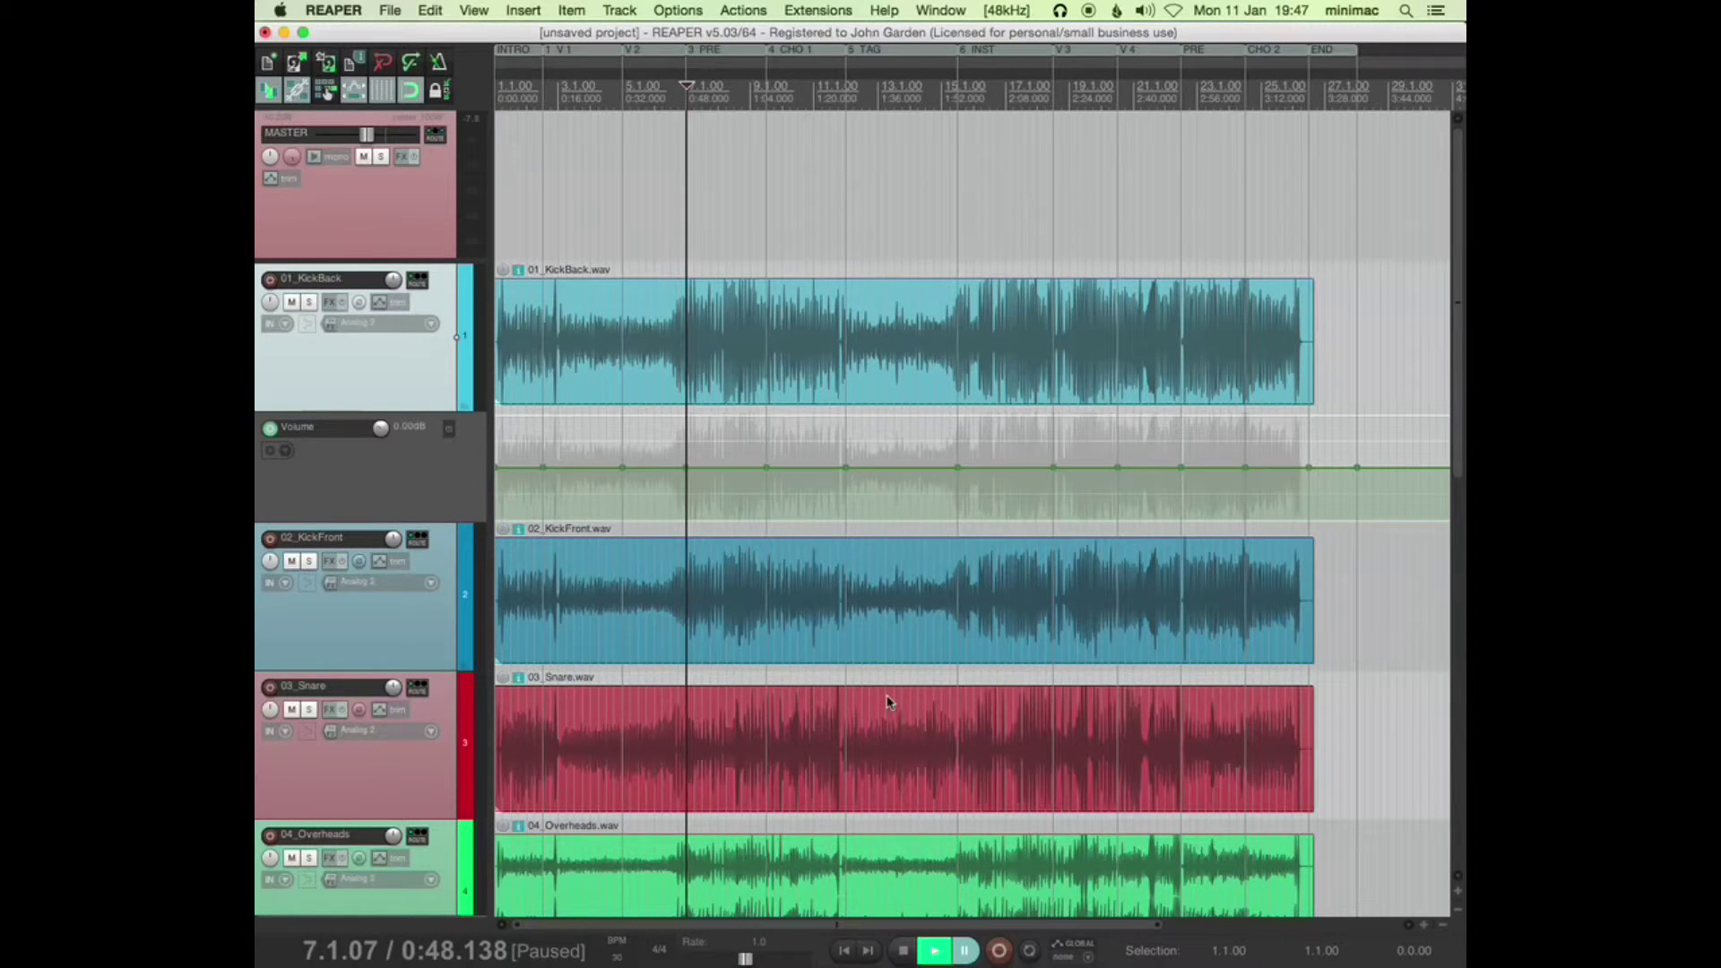
scroll(887, 697, up, 5)
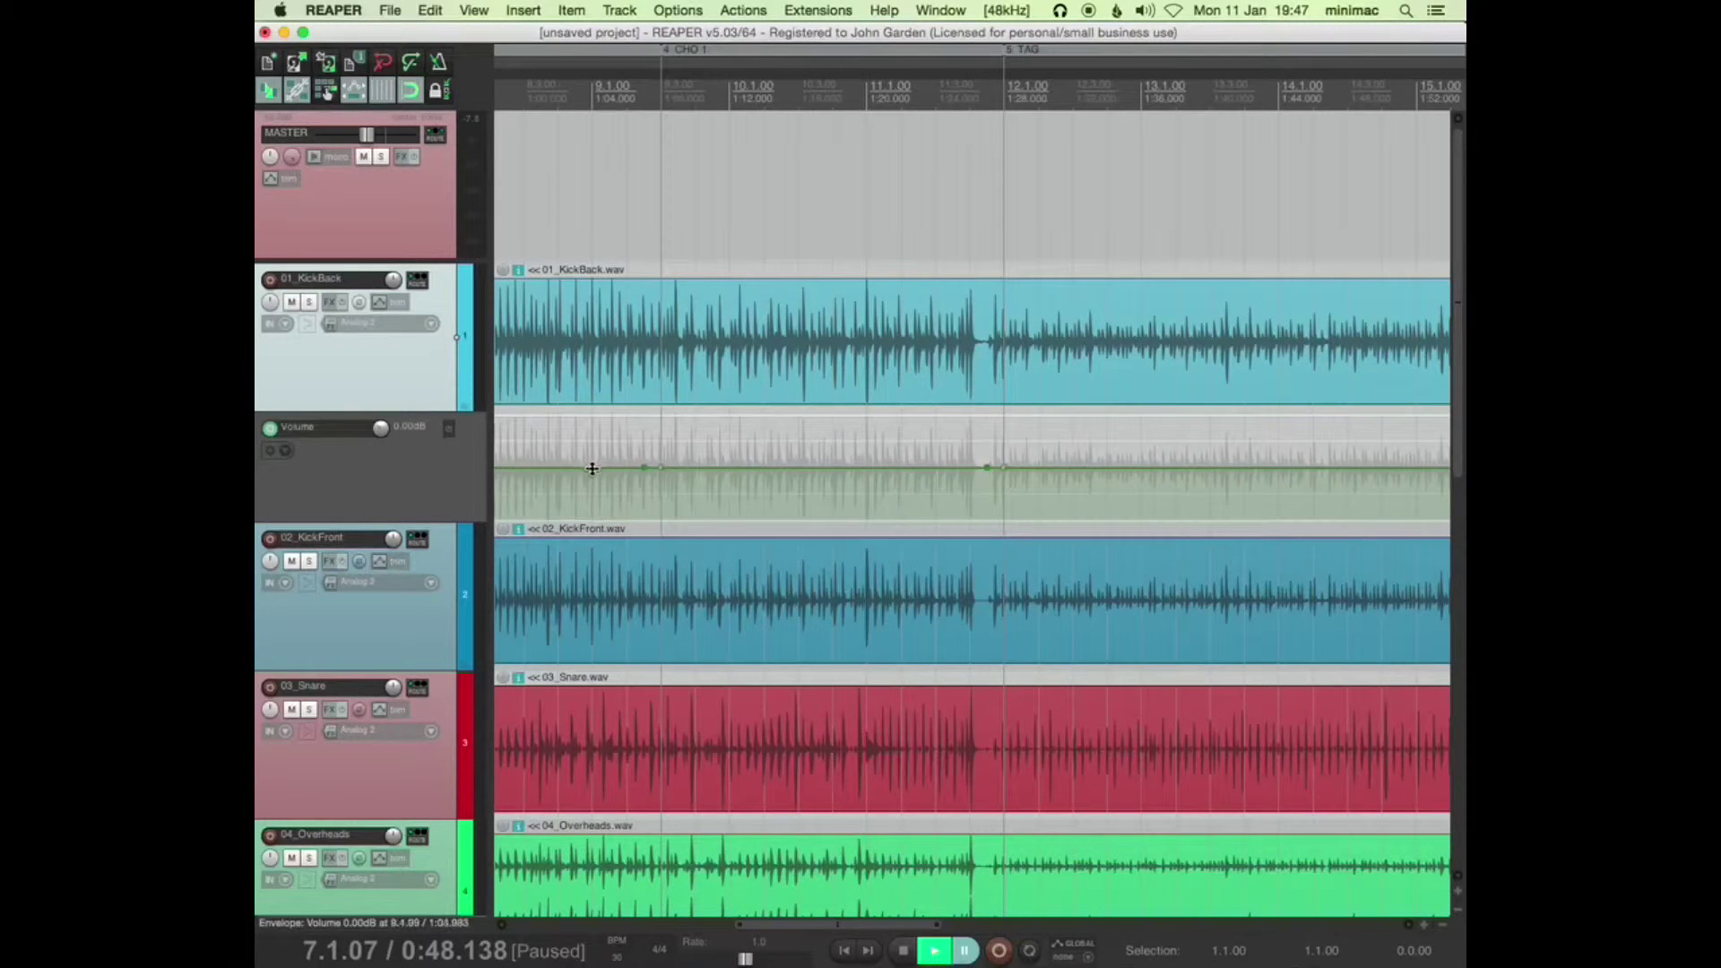
click(465, 563)
click(465, 378)
mouse_move(761, 461)
mouse_down()
mouse_move(702, 481)
mouse_move(705, 502)
mouse_move(699, 422)
mouse_move(724, 446)
mouse_move(730, 522)
mouse_move(729, 483)
mouse_up()
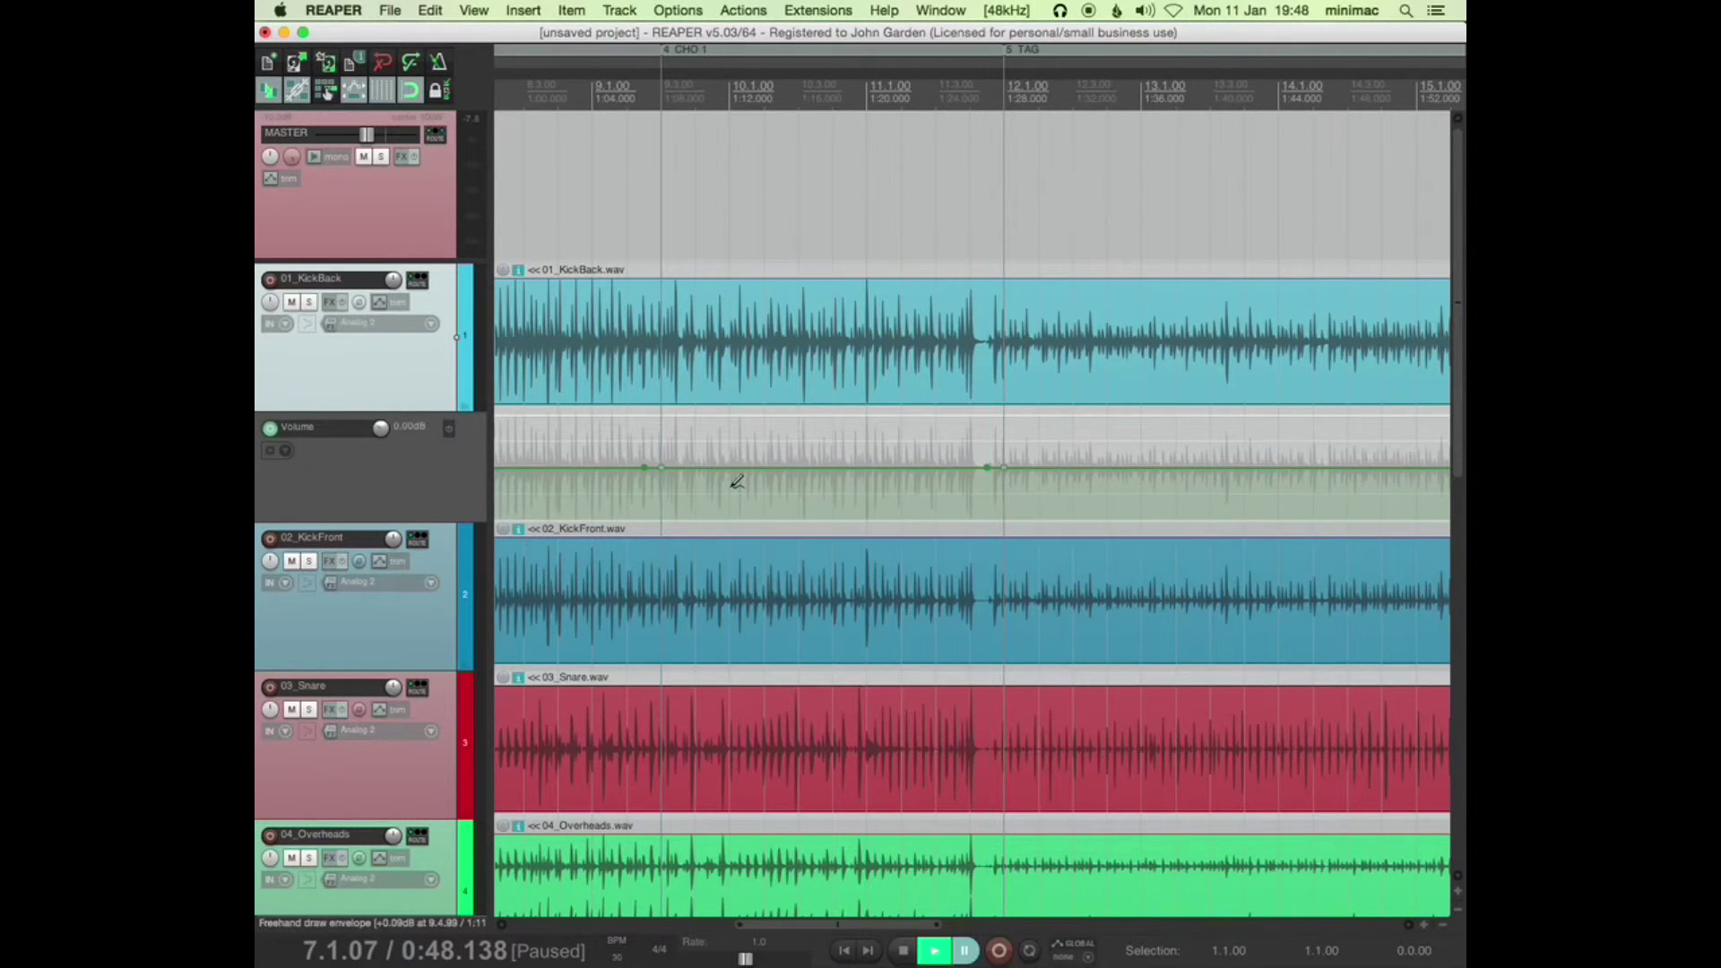
scroll(733, 476, down, 5)
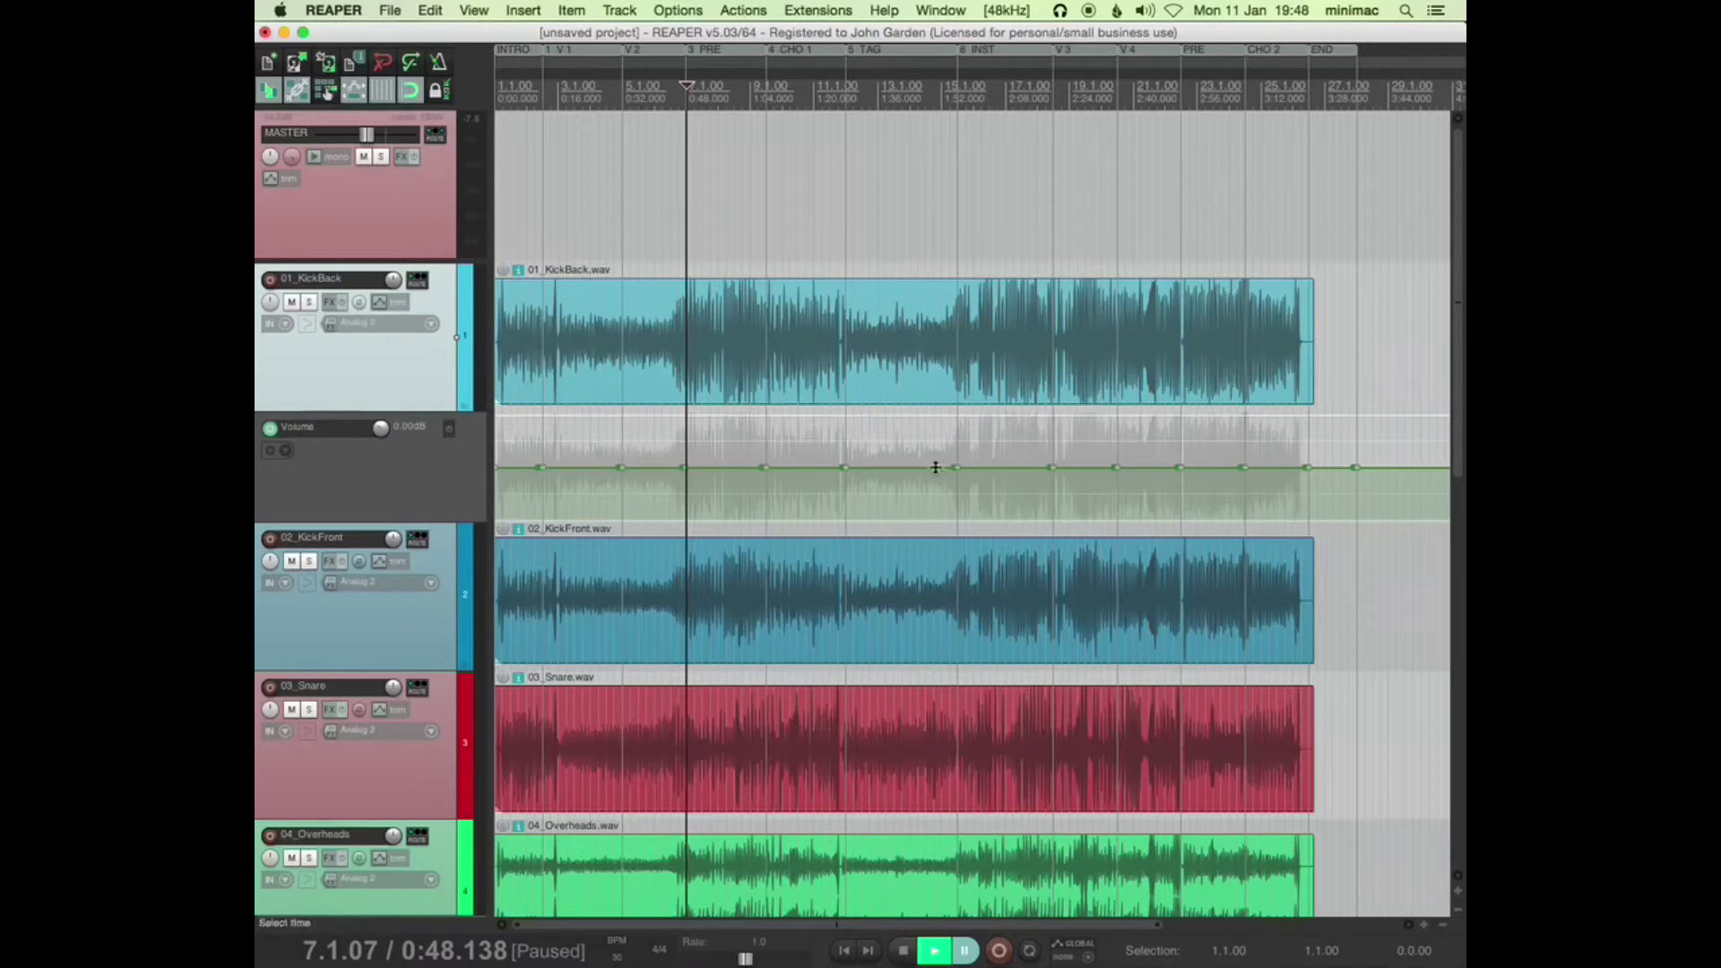
mouse_move(998, 470)
mouse_down()
mouse_move(994, 431)
mouse_move(991, 467)
mouse_up()
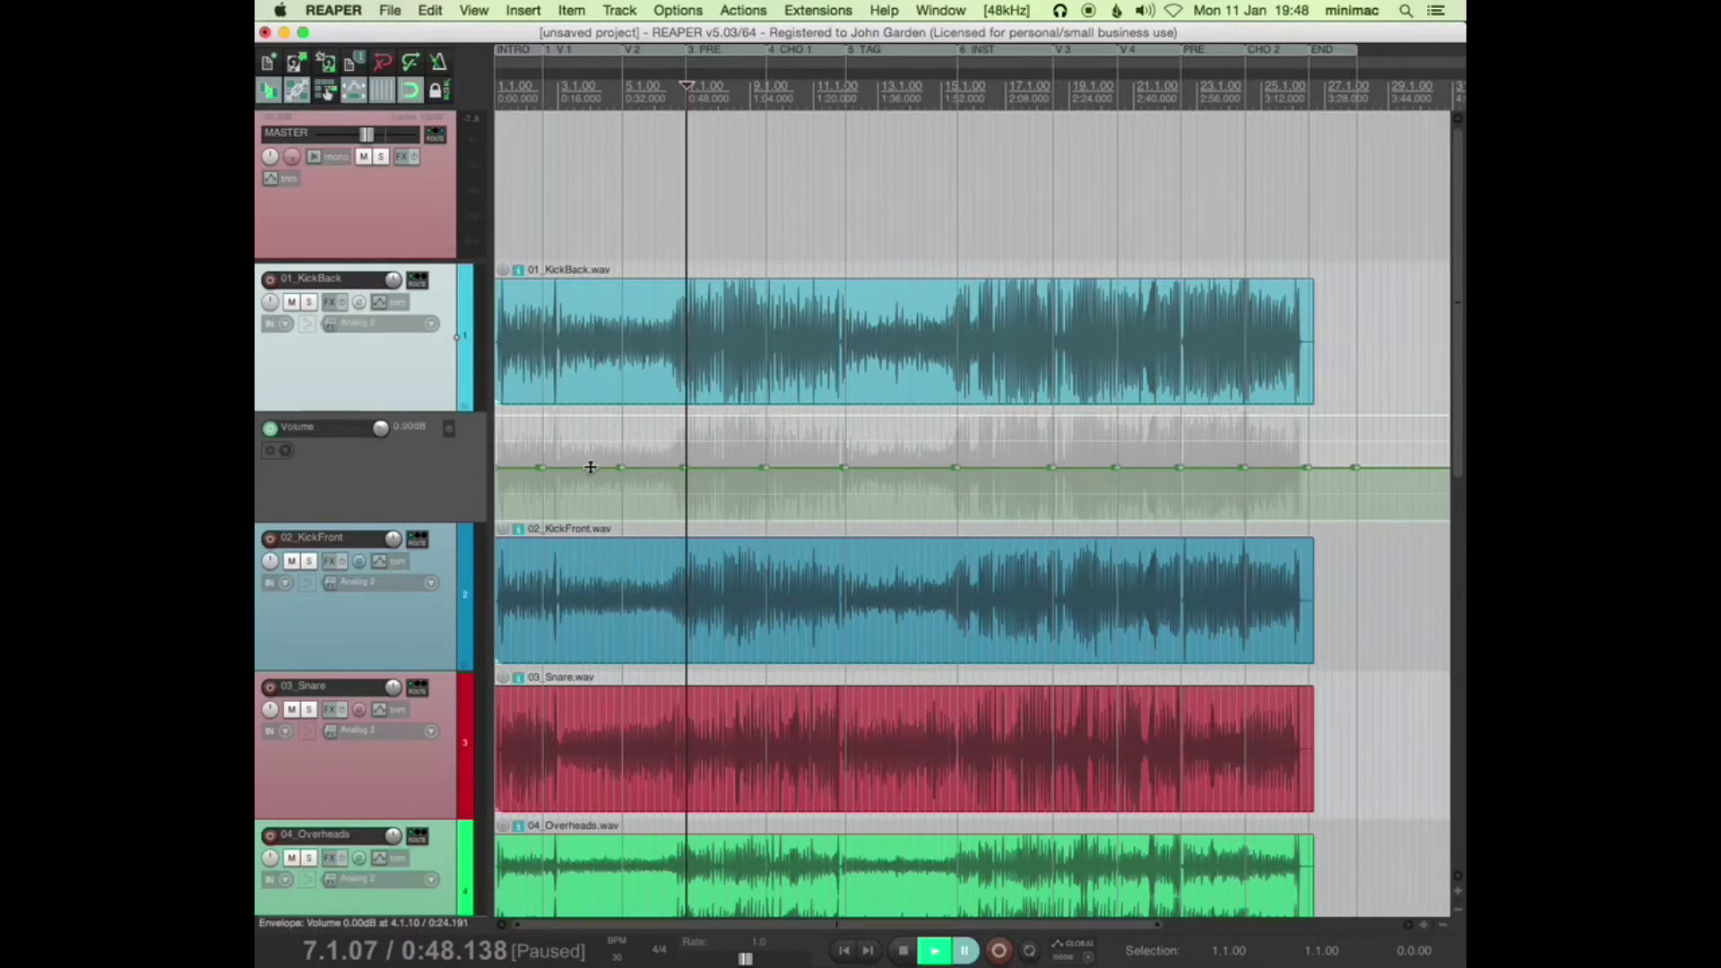
mouse_move(590, 467)
mouse_down()
mouse_move(603, 499)
mouse_move(595, 395)
mouse_move(592, 464)
mouse_up()
Show the master track's Volume envelope lane and select it
click(269, 179)
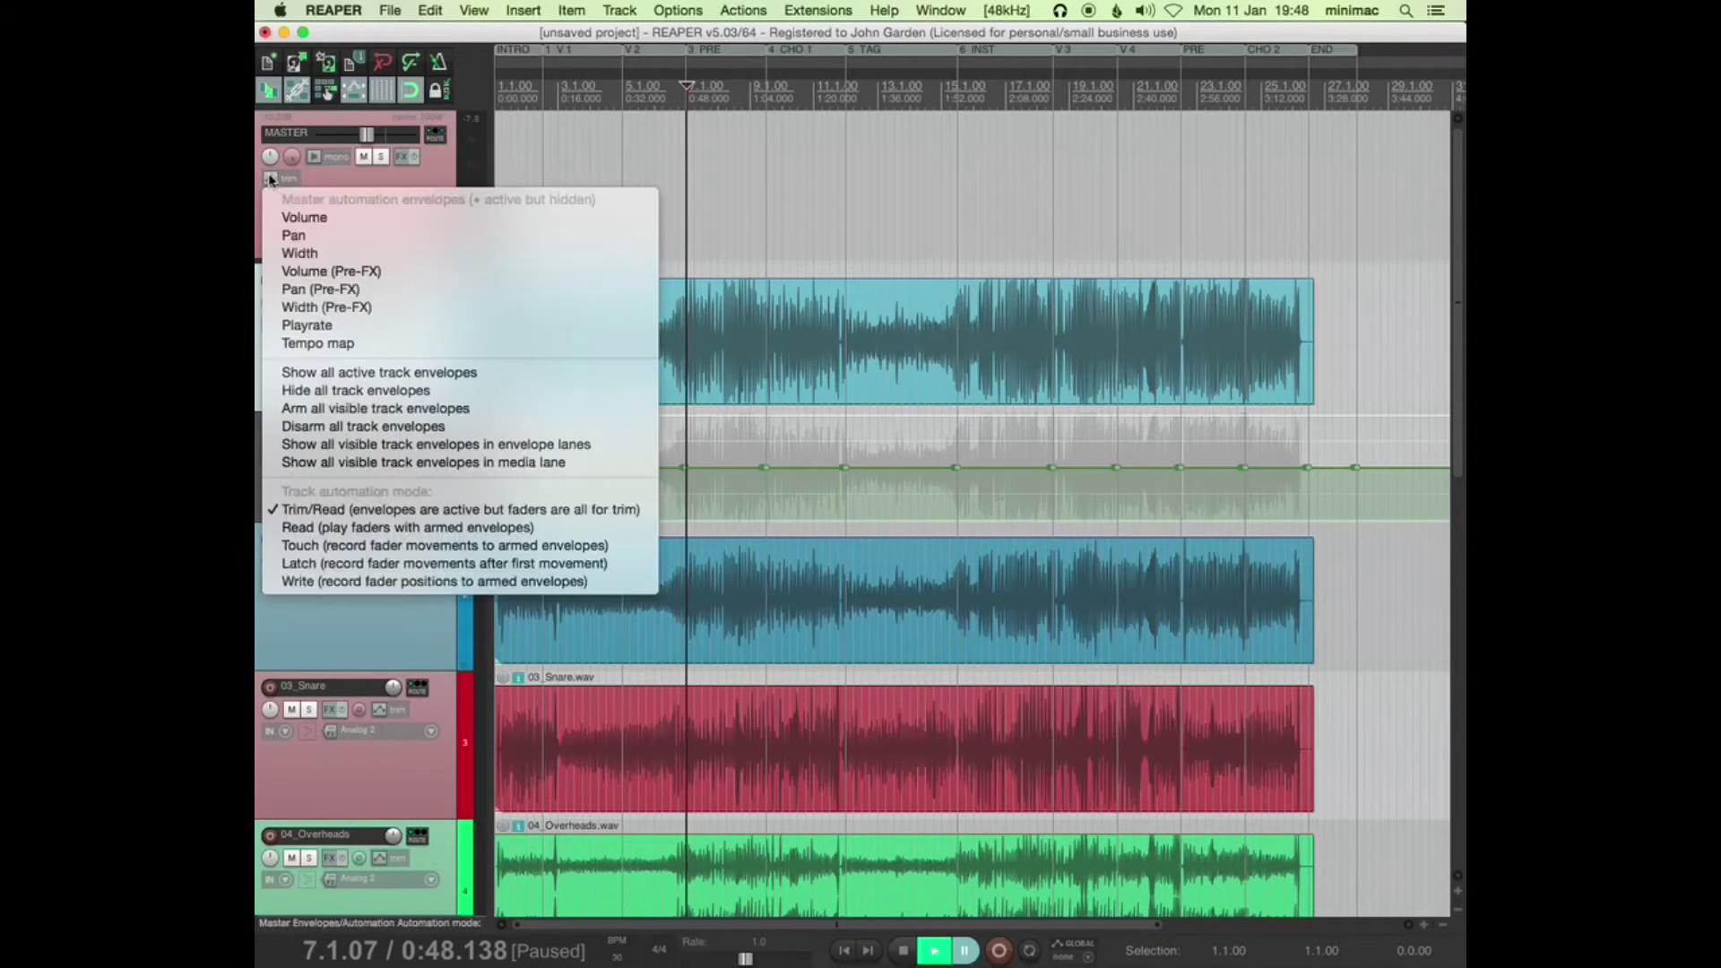
click(294, 217)
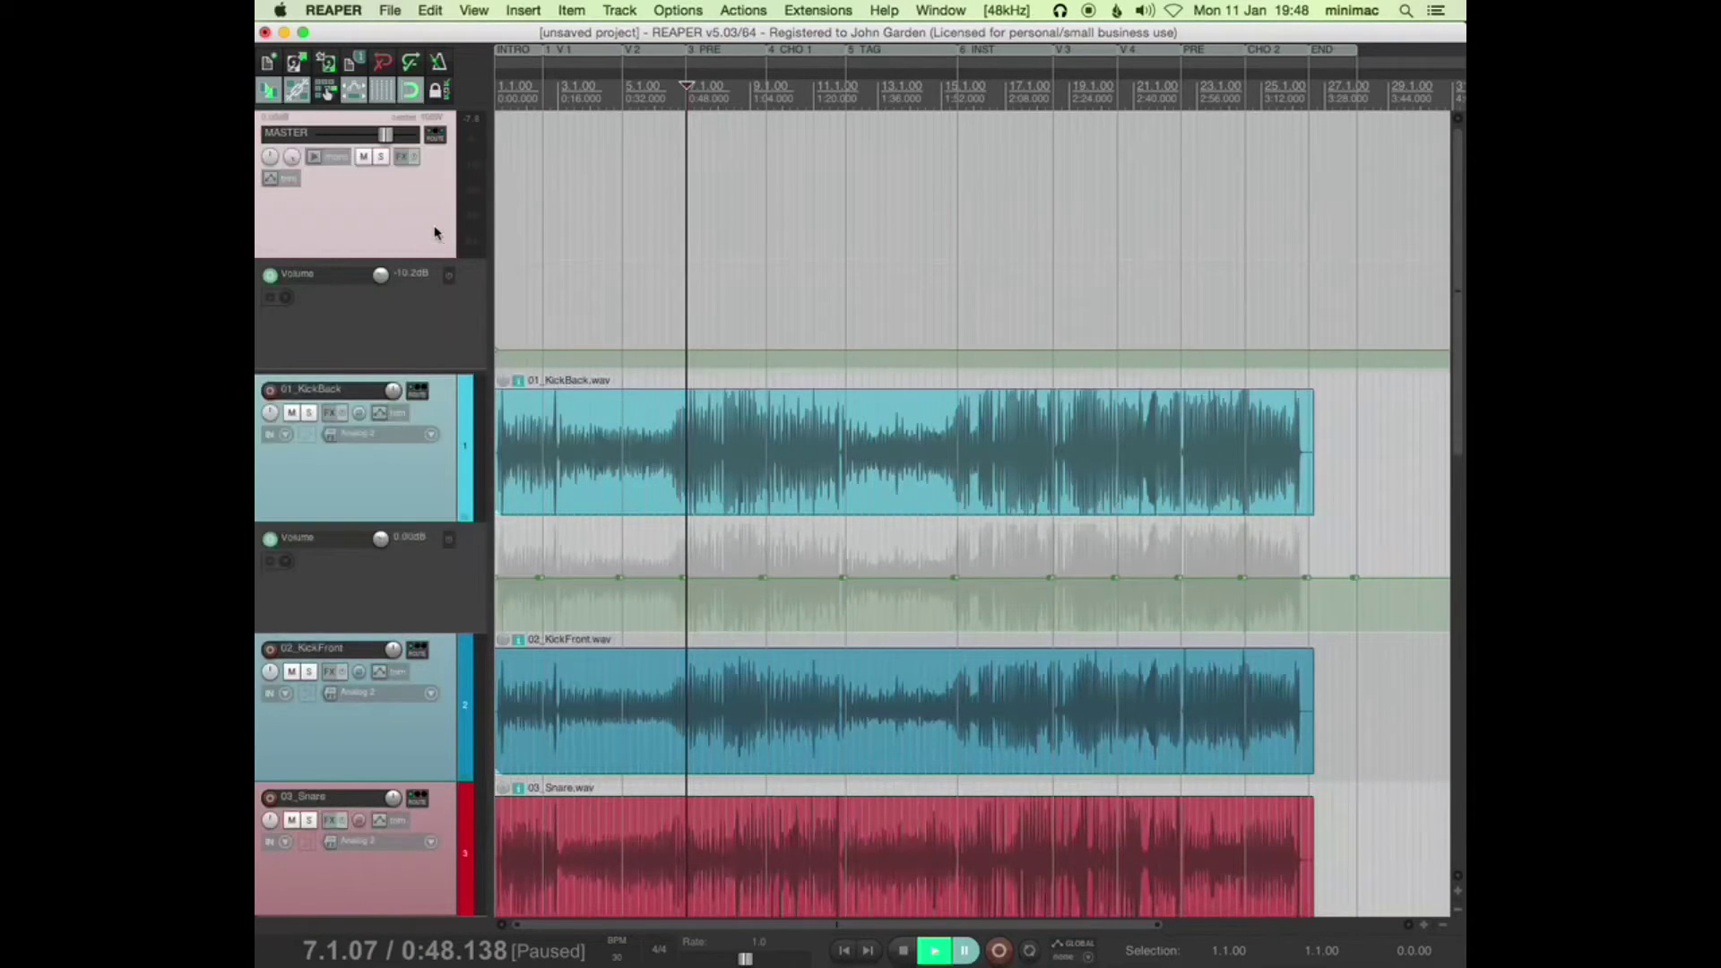
click(466, 295)
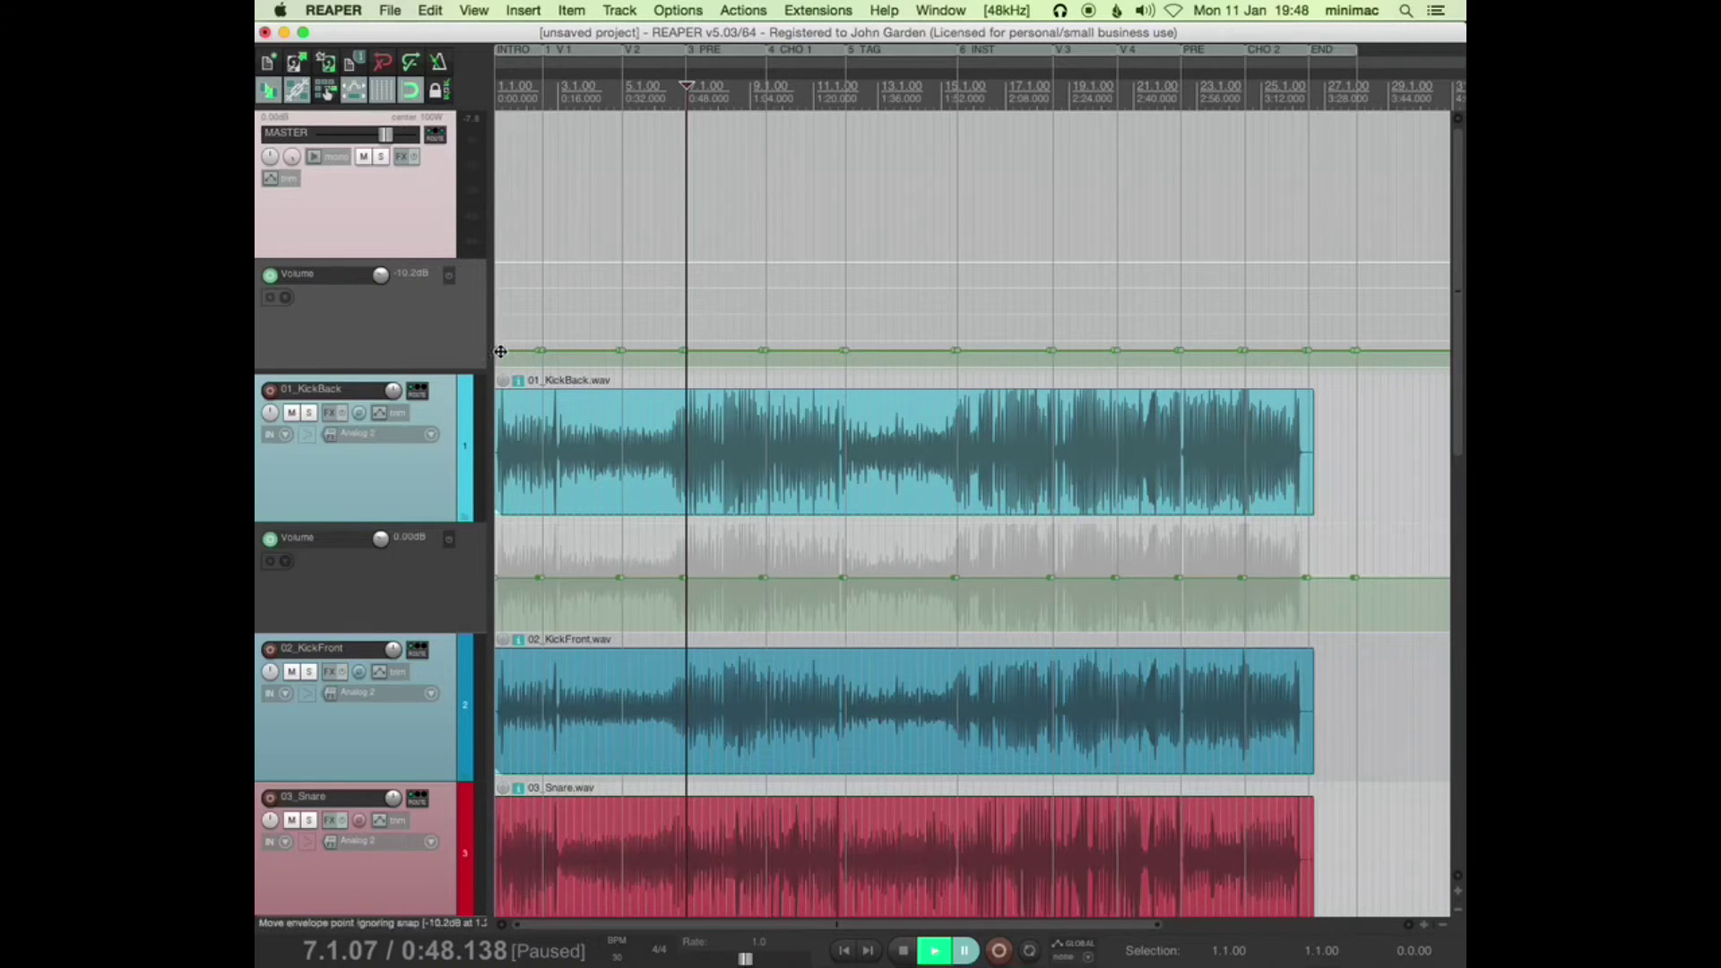
Adjust the master envelope segment 7.1–9.1, ending at the baseline after undo/redo, then go to Chrome
drag(743, 350, 742, 330)
key(super+z)
key(super+z)
scroll(741, 325, up, 3)
scroll(741, 324, up, 3)
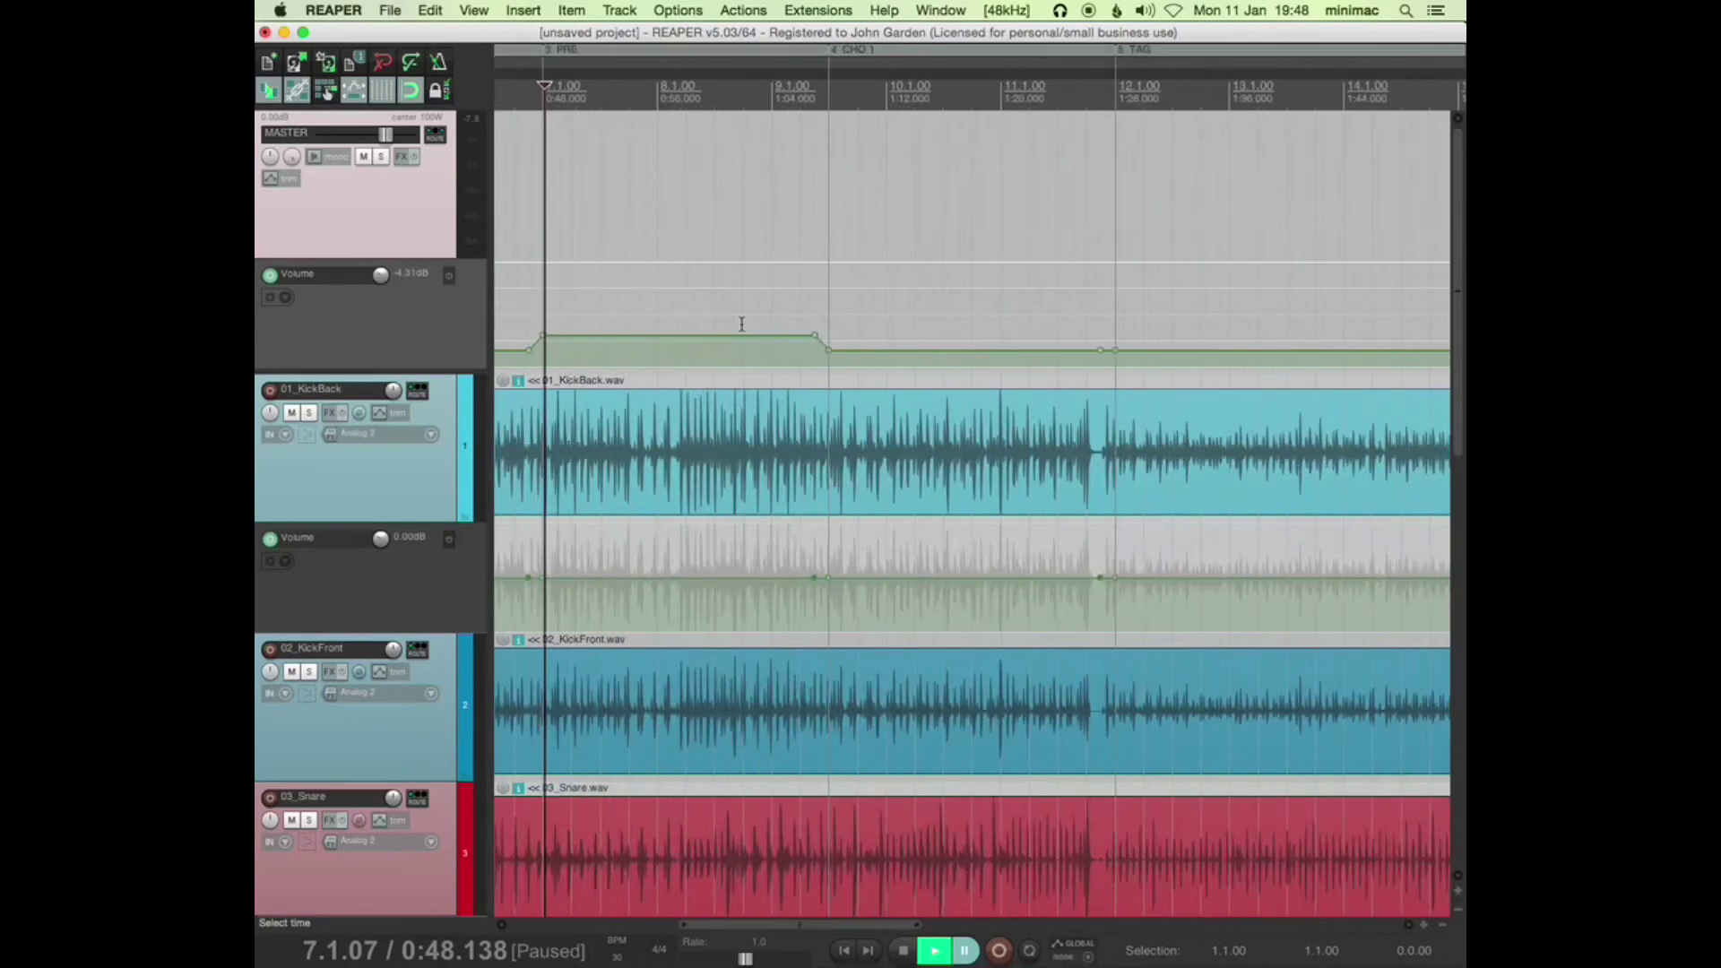
drag(741, 333, 741, 372)
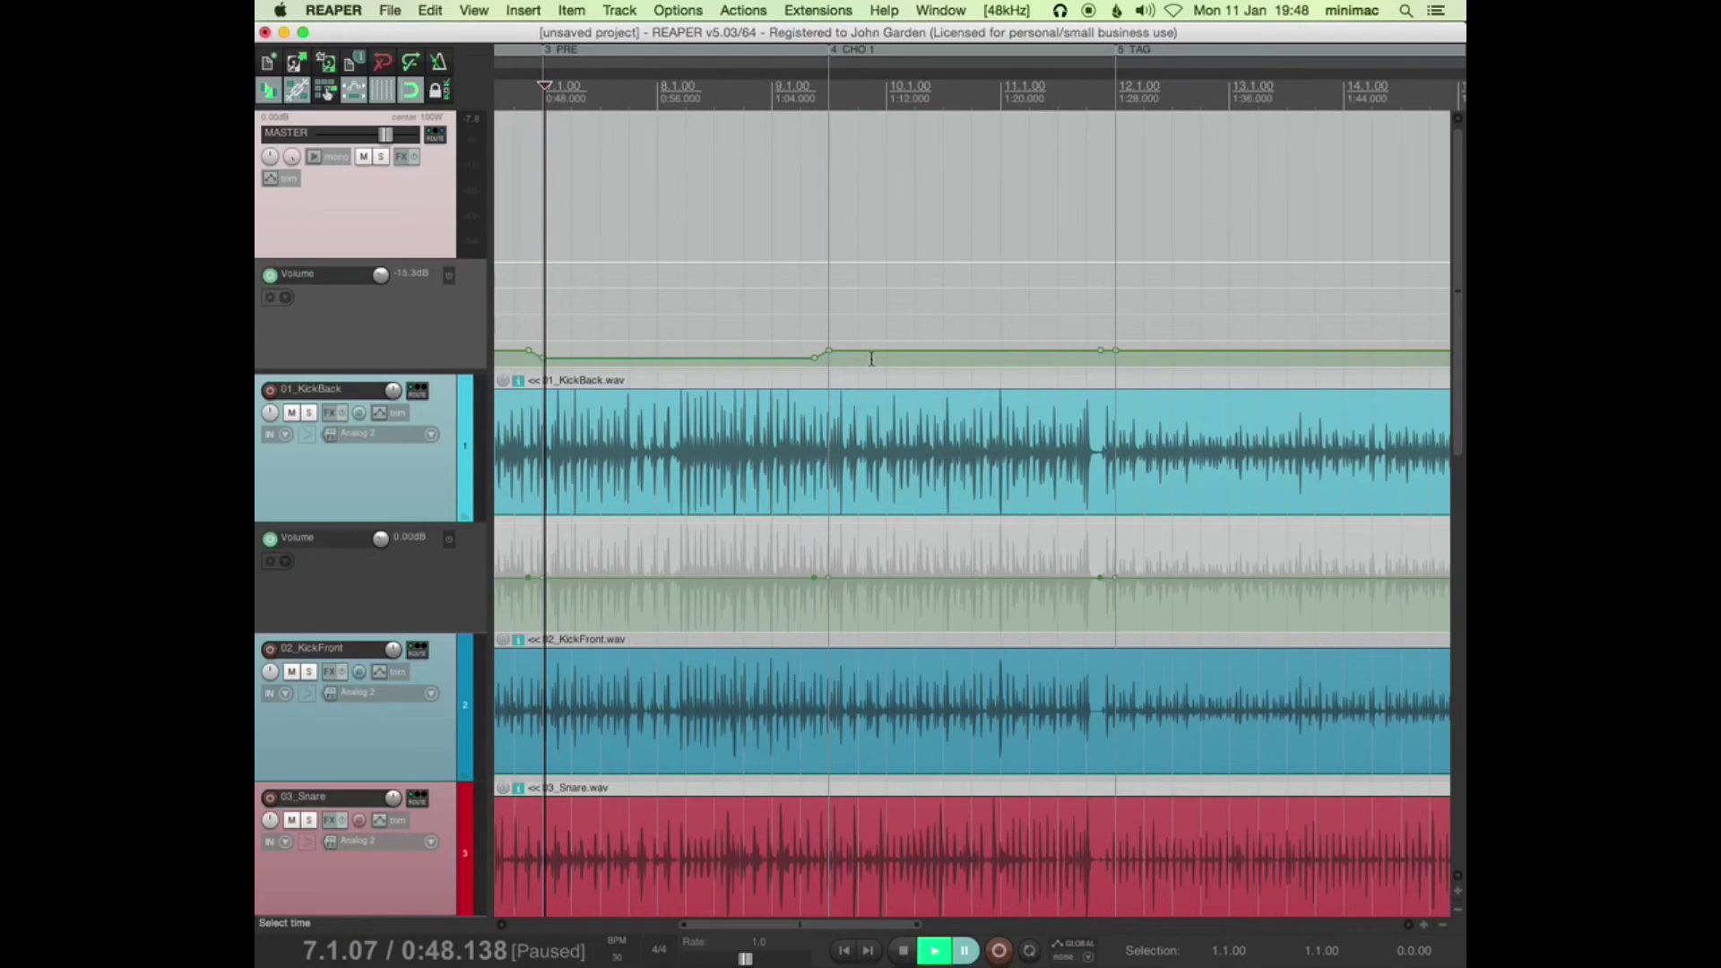
key(super+z)
key(super+shift+z)
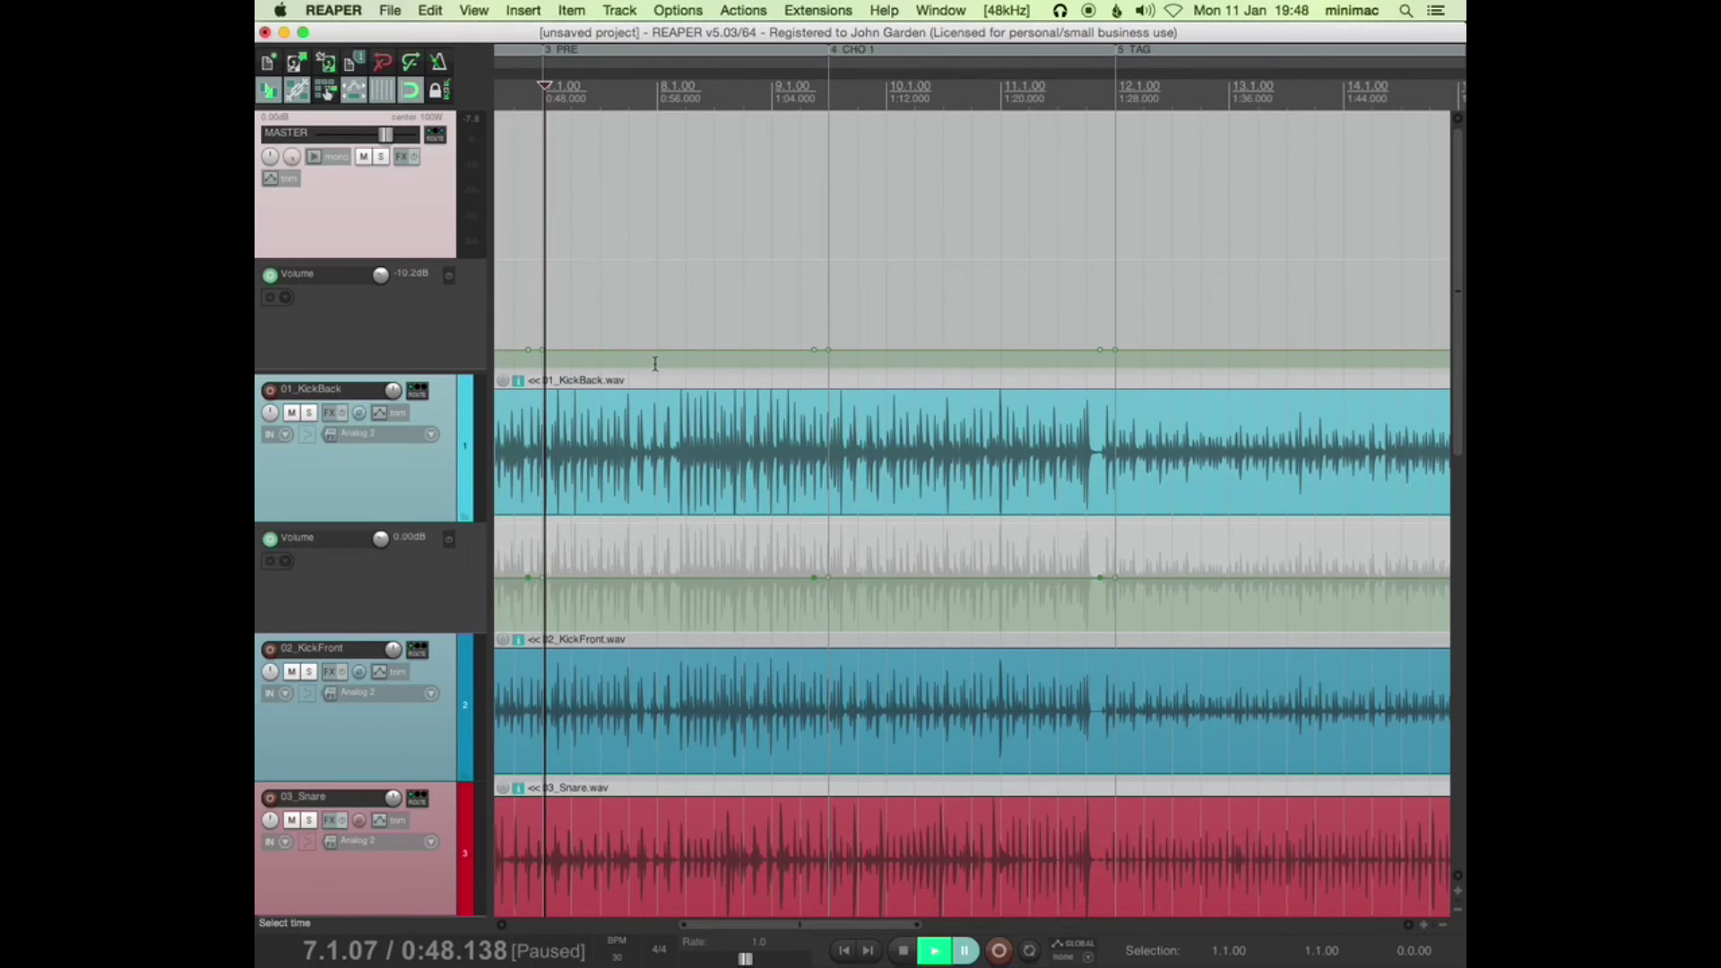
key(super+Tab)
key(super+Tab)
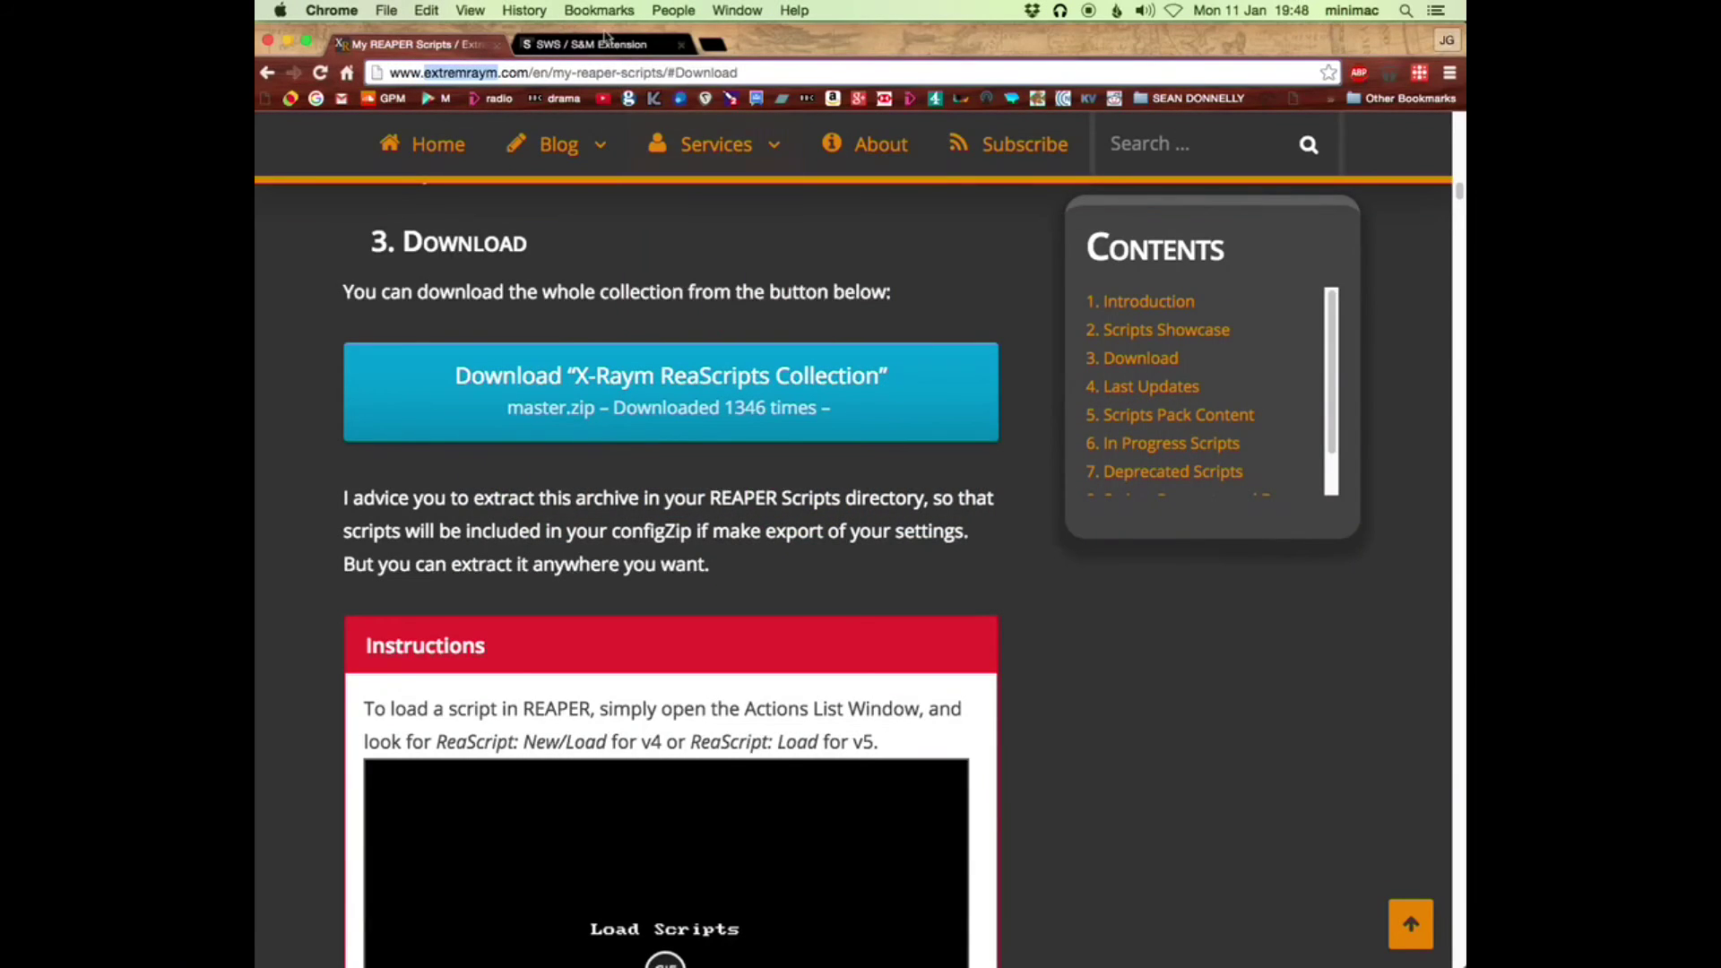
Check the SWS / S&M Extension and My REAPER Scripts pages, then return to REAPER
click(607, 43)
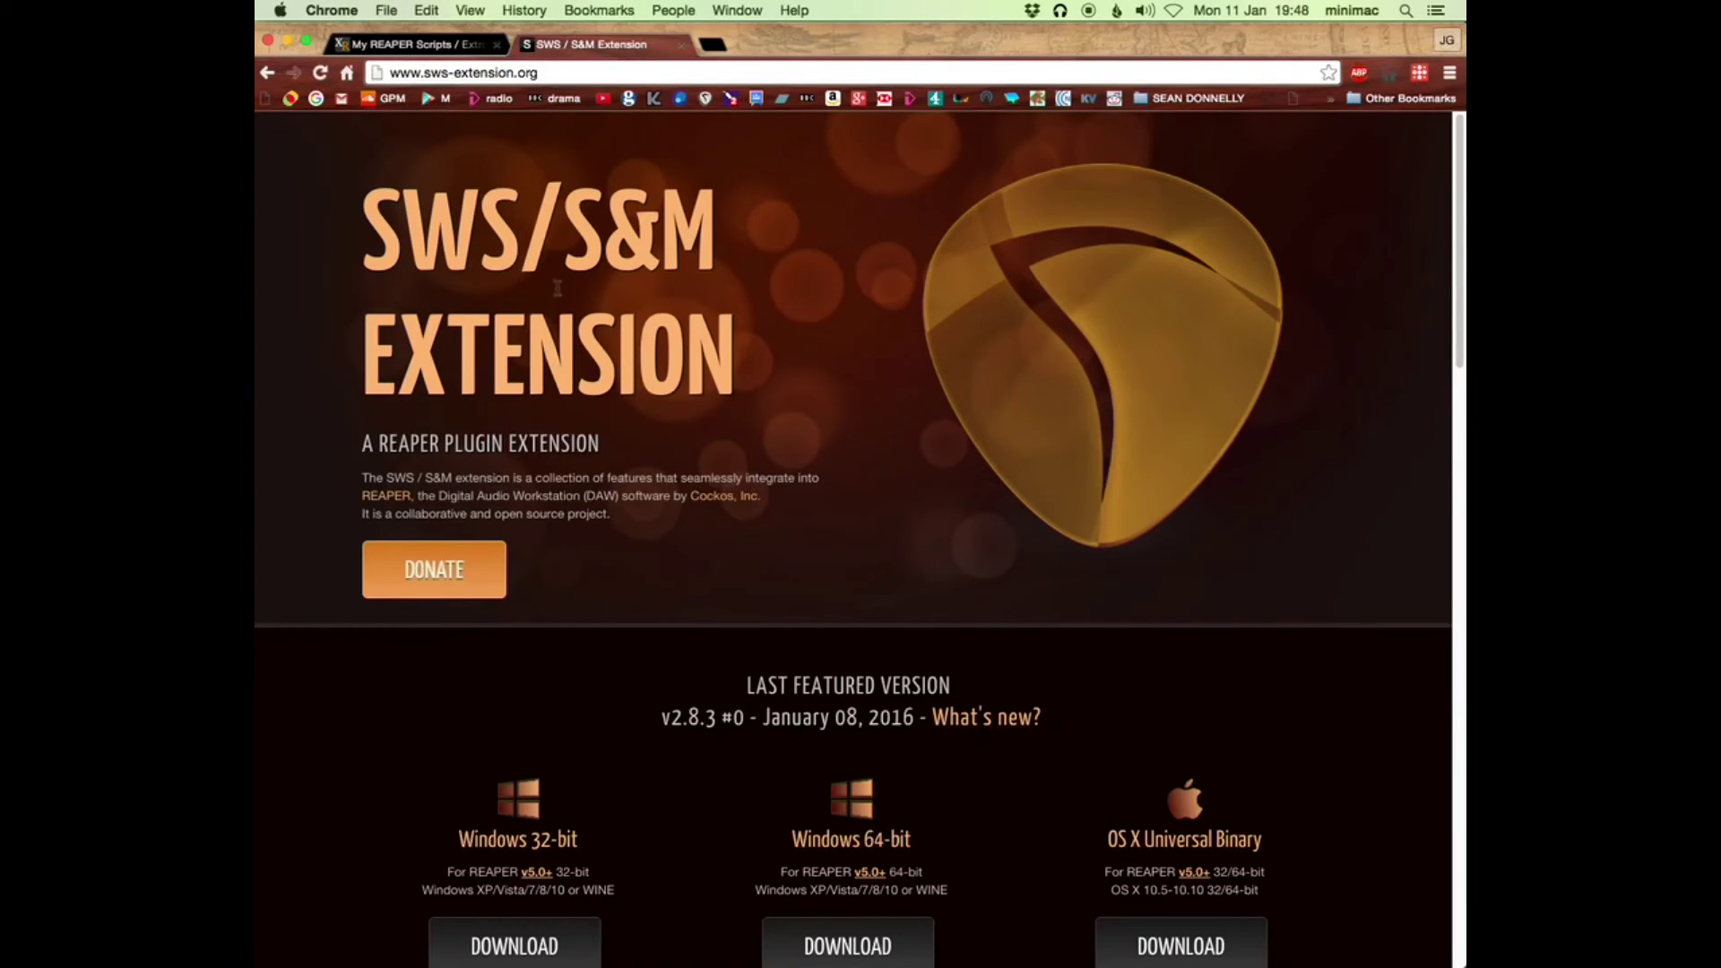
click(445, 47)
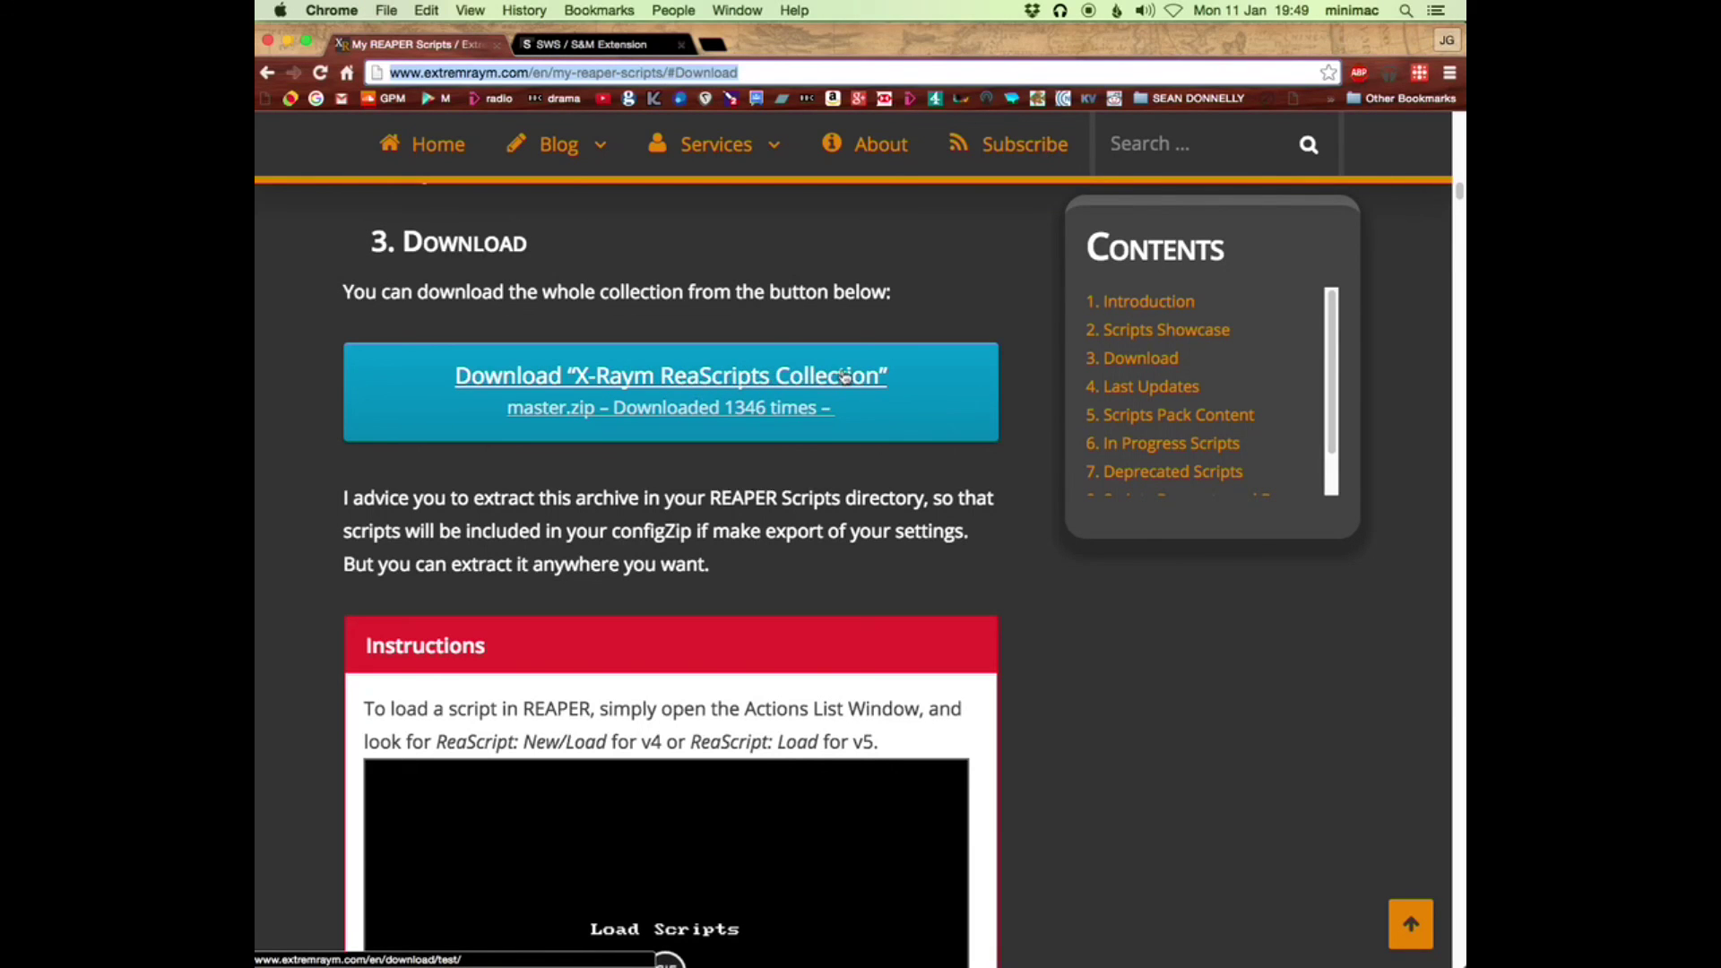
key(super+Tab)
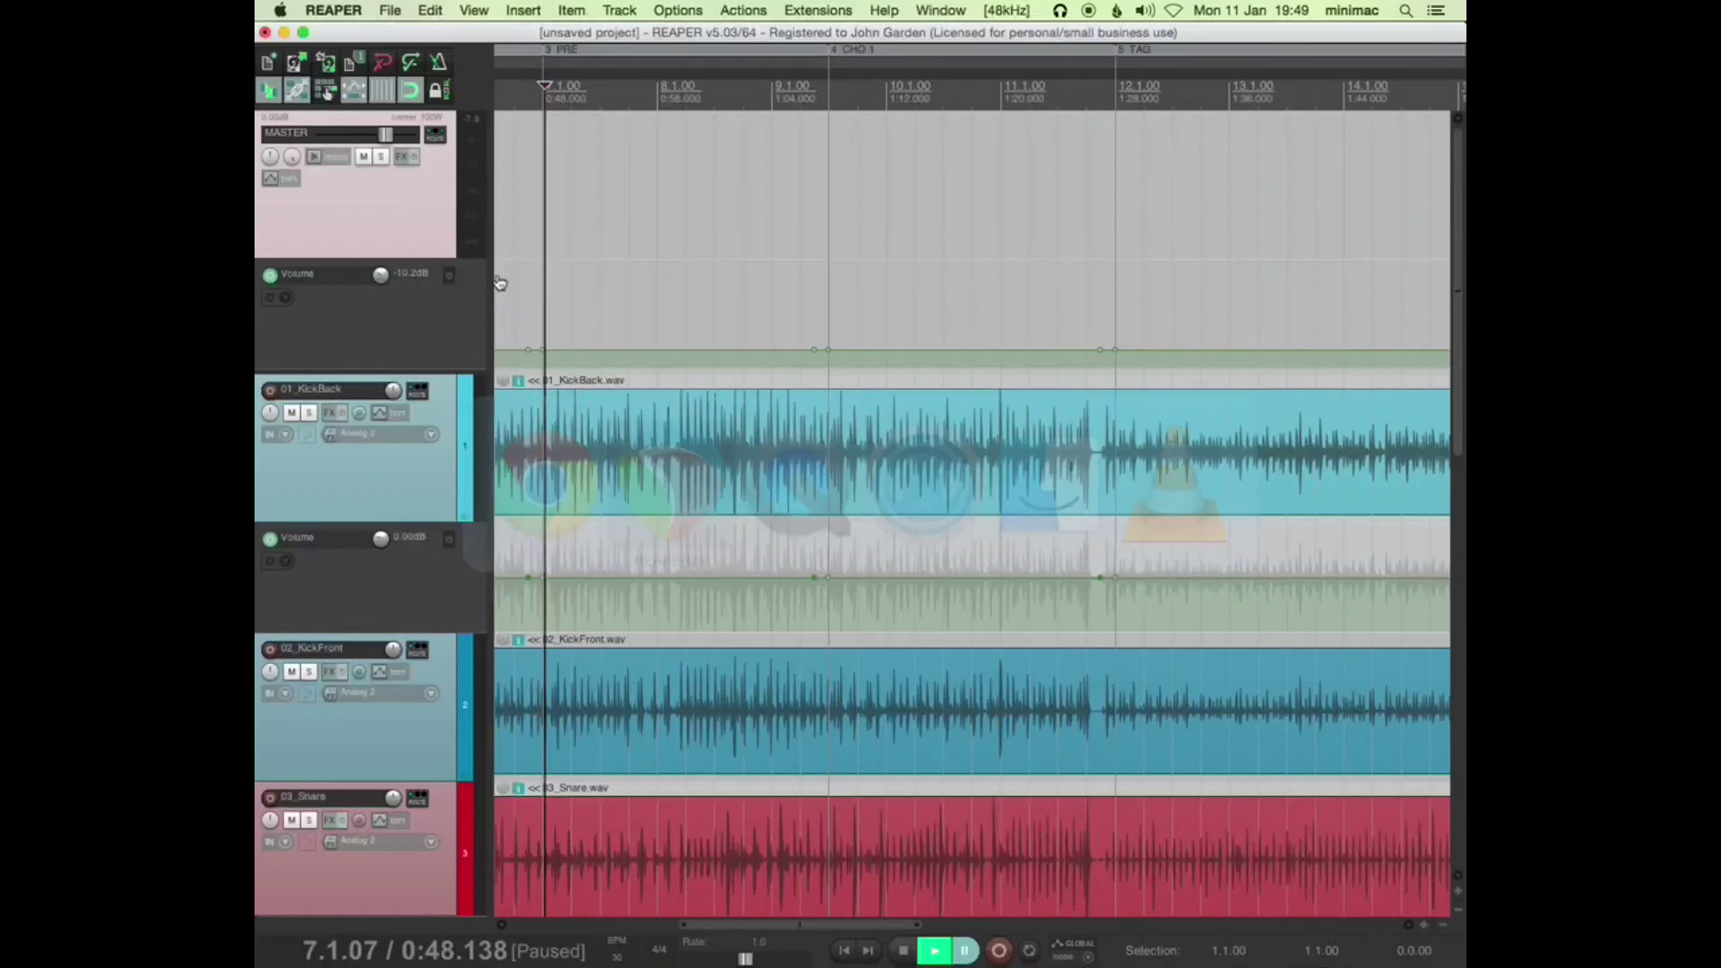